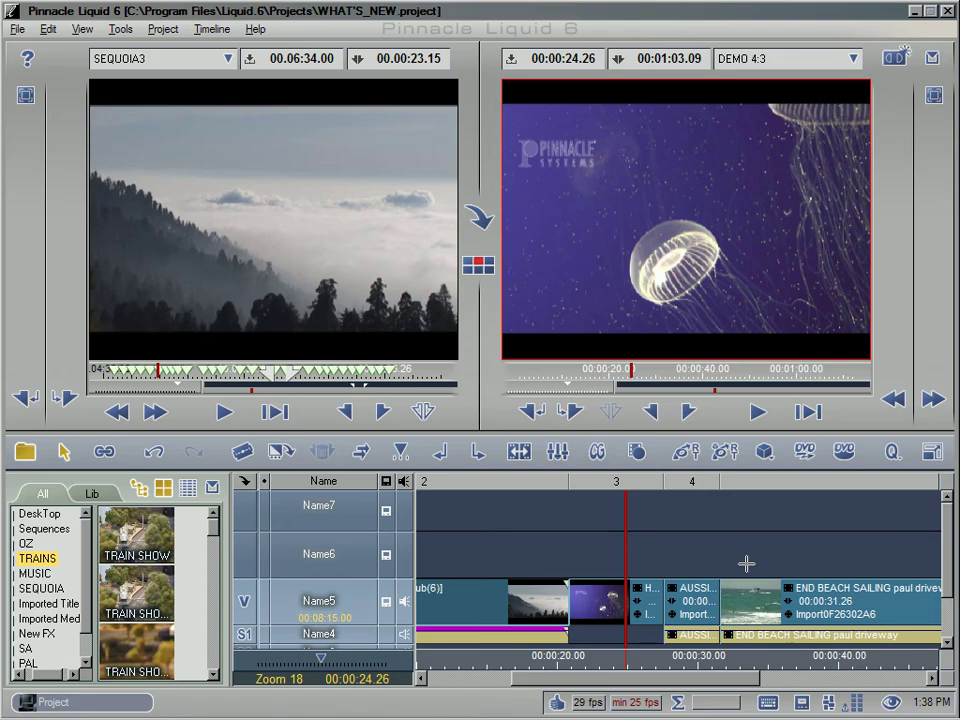
Apply the Project layout preset, then switch to the floating Project-only layout.
left_click(889, 703)
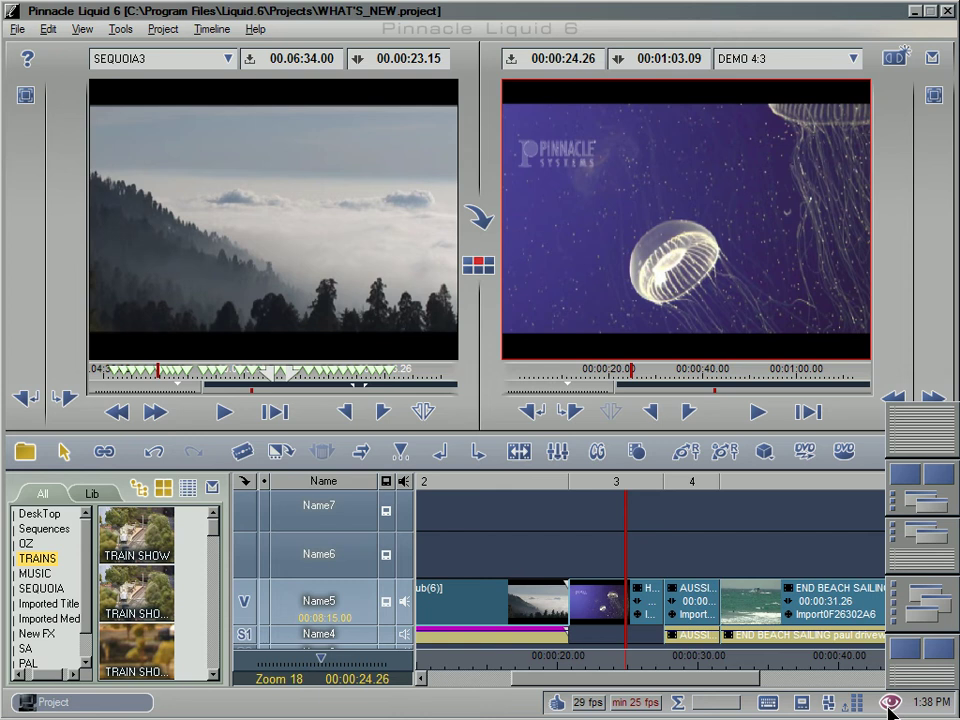
left_click(905, 630)
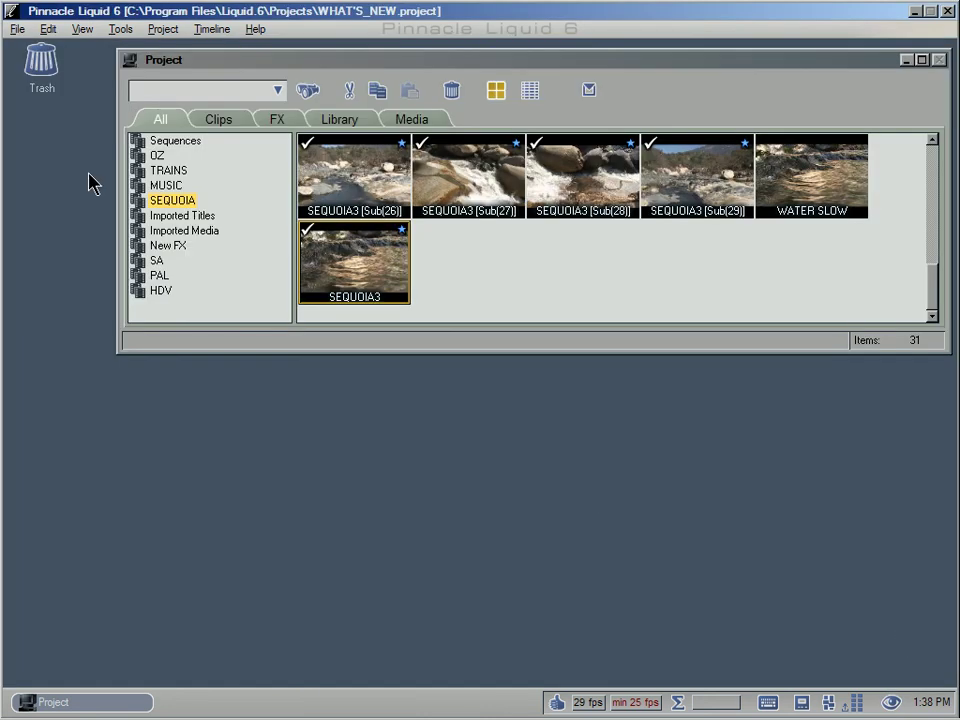
left_click(82, 30)
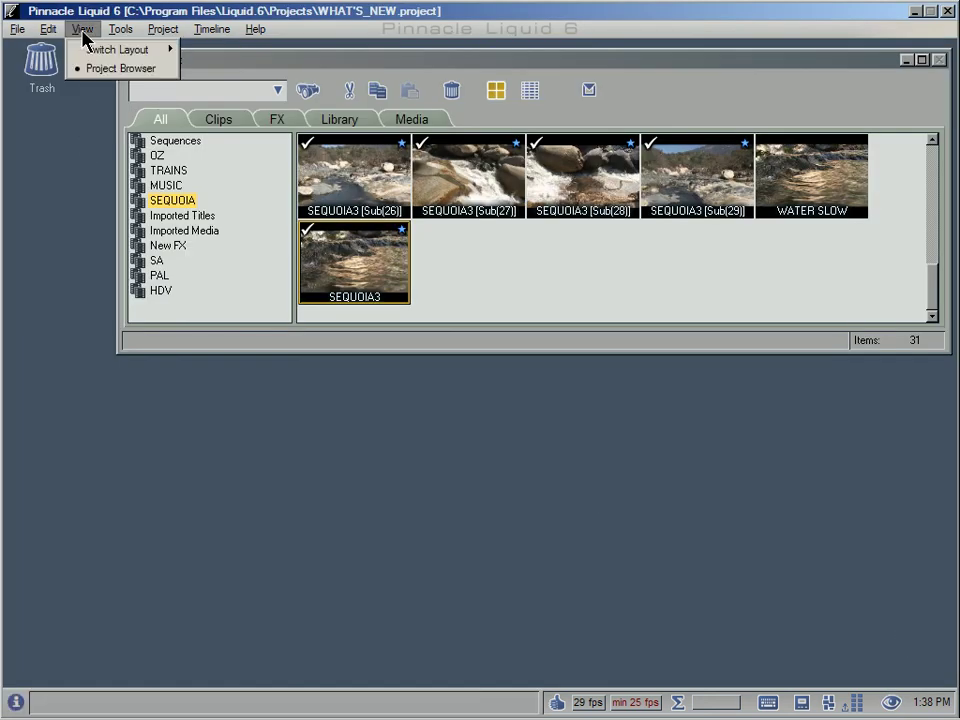
mouse_move(86, 56)
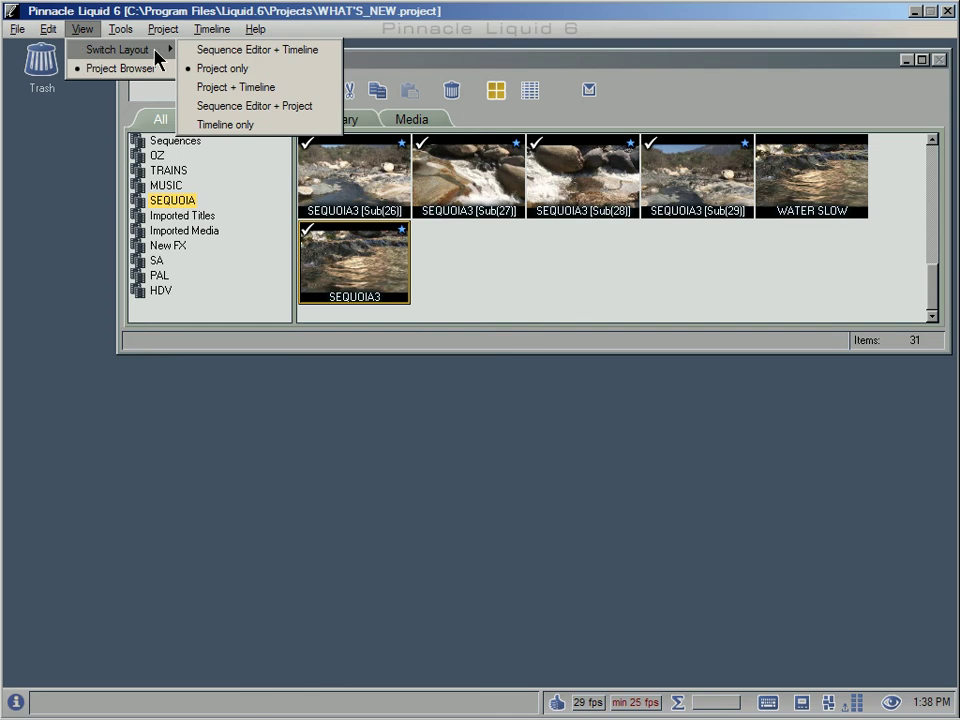
left_click(270, 80)
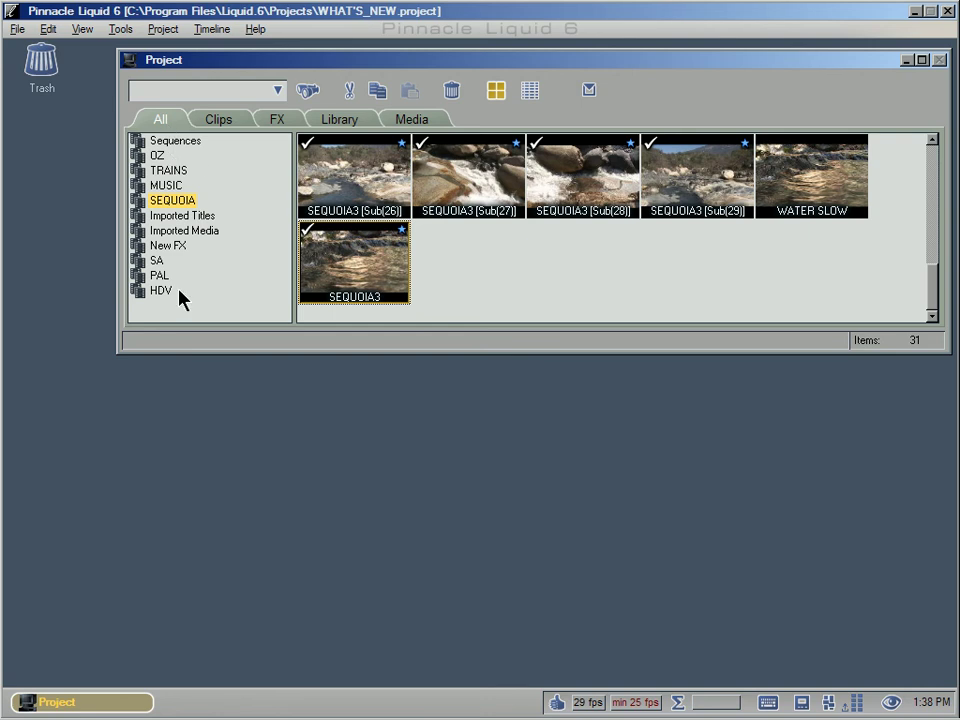
Toggle between the Clips and All tabs and open the New FX rack to see its effect.
left_click(216, 121)
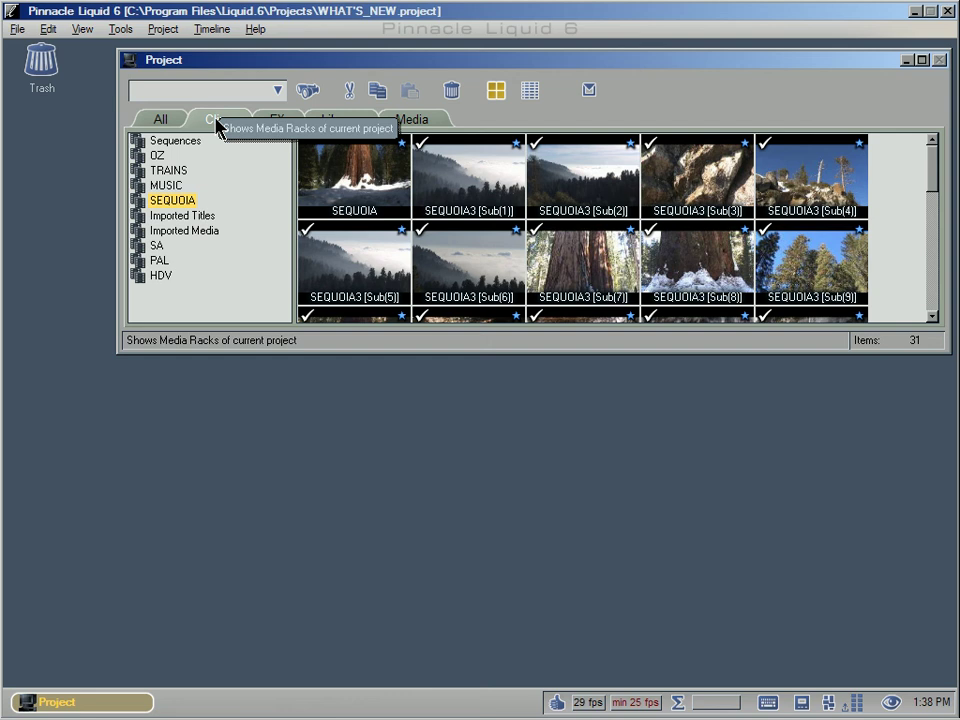
left_click(165, 120)
left_click(178, 248)
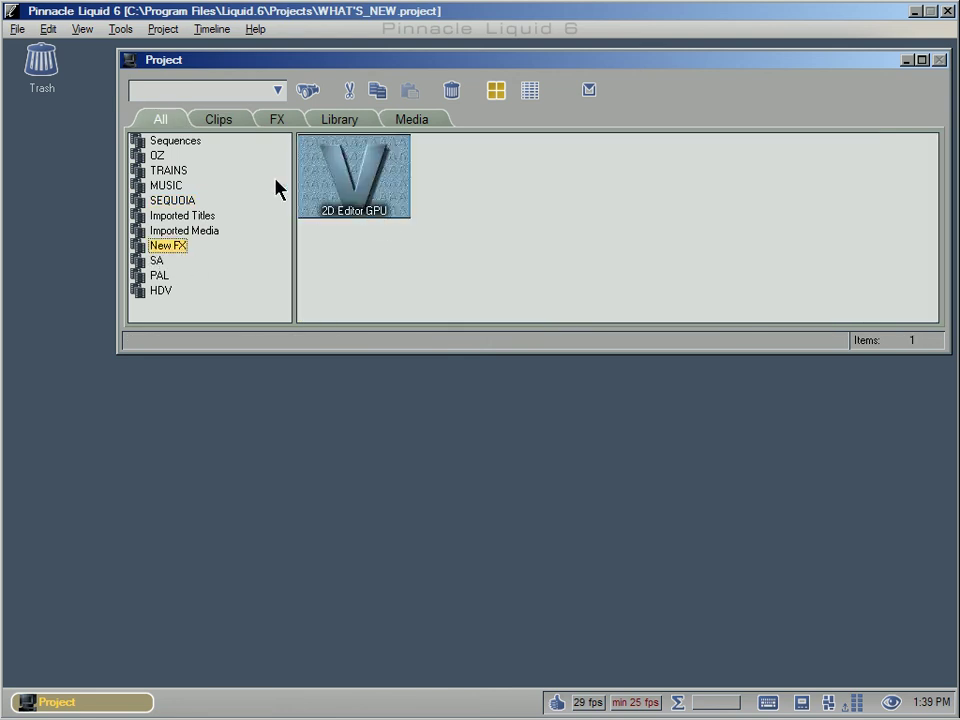
left_click(225, 121)
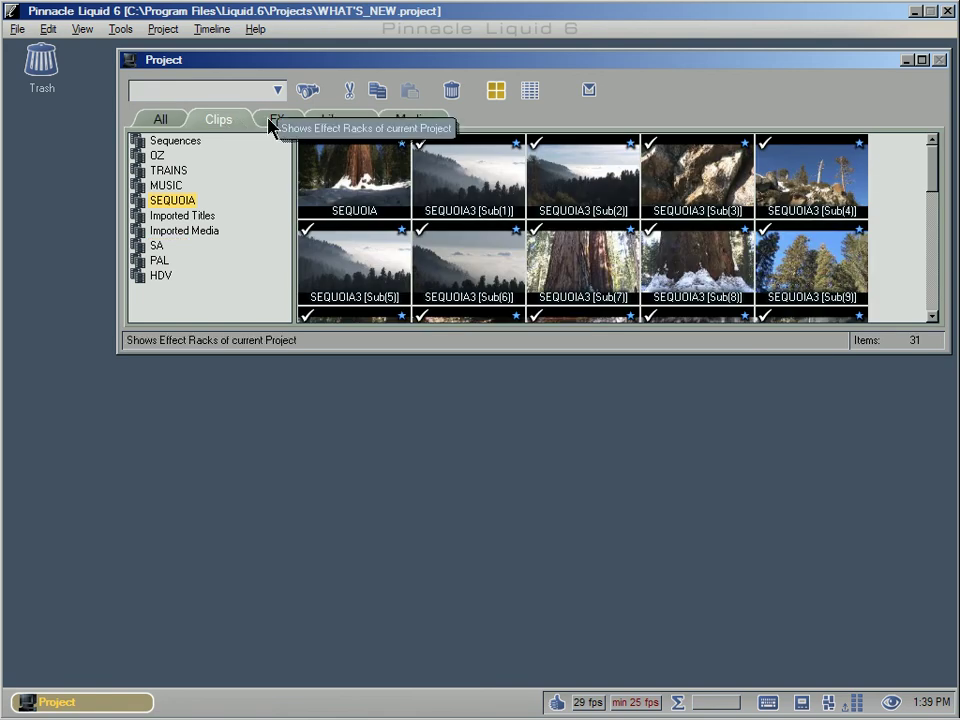
Show the FX racks with the effect as a thumbnail, then browse the Library's realtime effects.
left_click(271, 122)
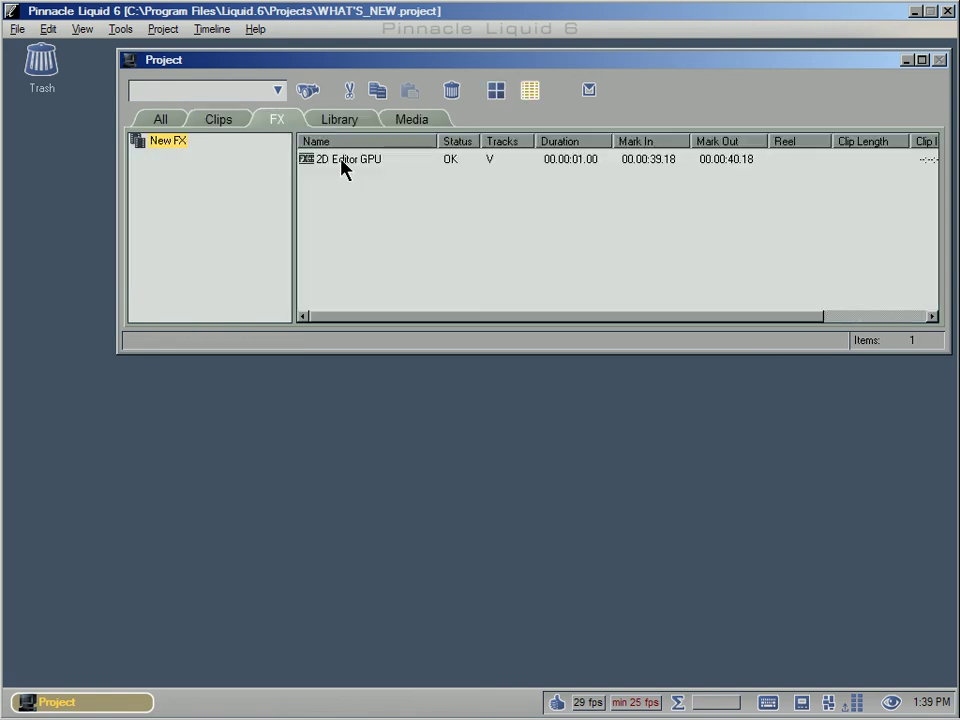
left_click(496, 91)
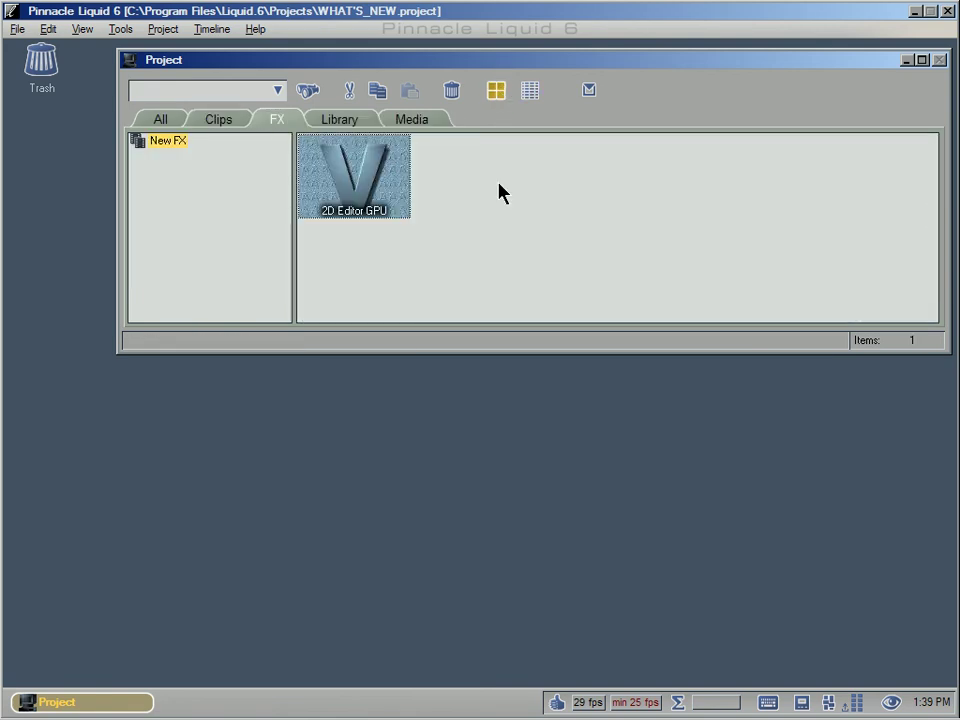
left_click(158, 120)
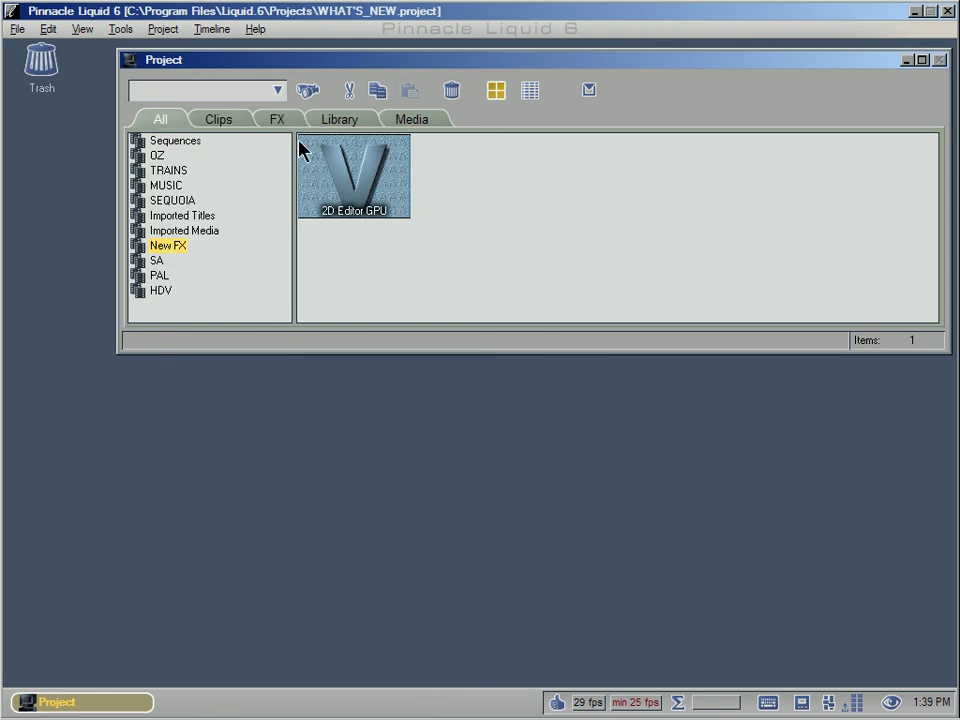
left_click(339, 119)
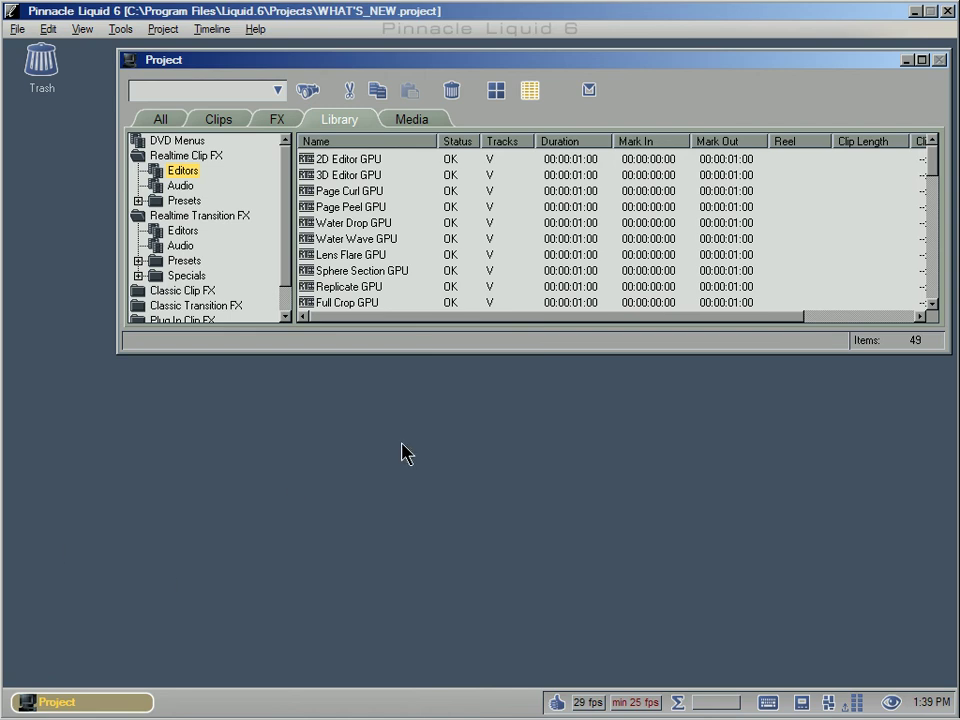
In the Media tab, narrow All Media to All Media Streams and select MACHU PICCHU2.
left_click(432, 125)
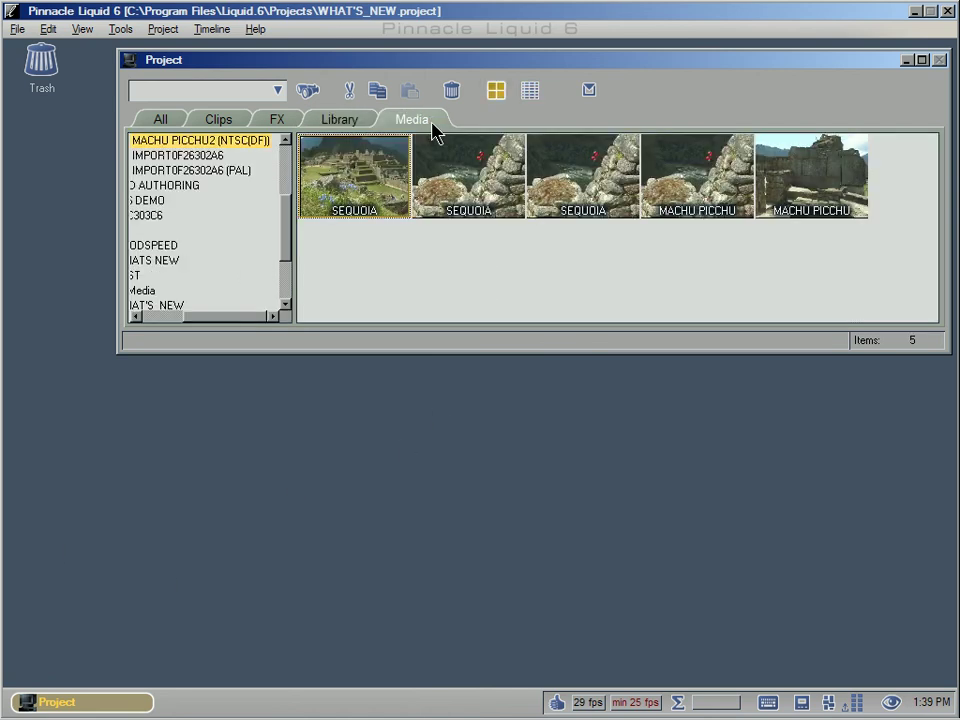
left_click(172, 140)
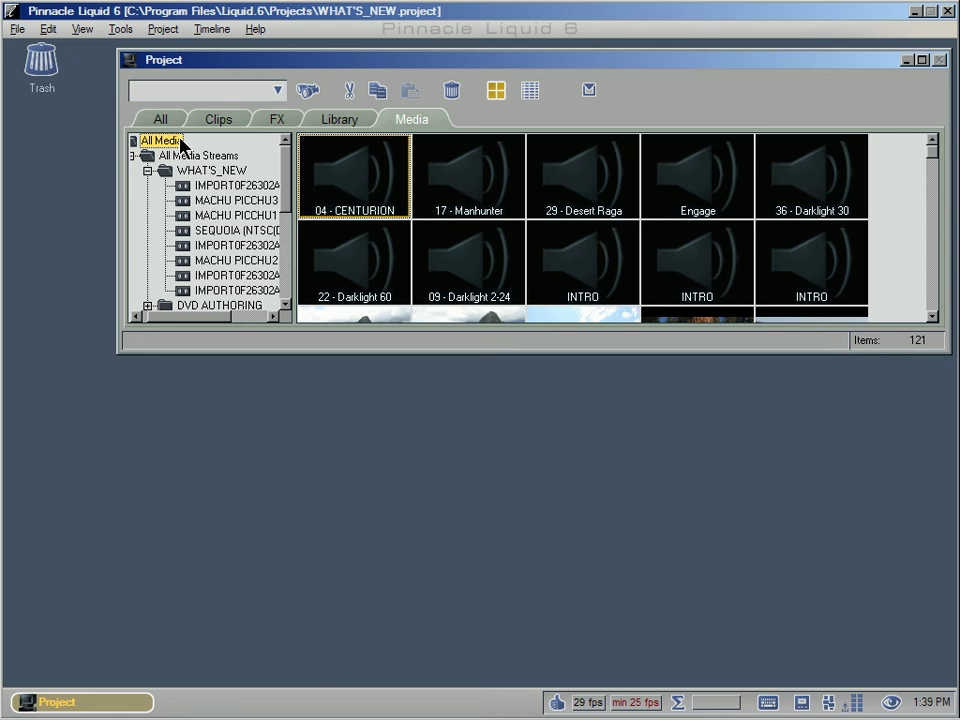
left_click(202, 157)
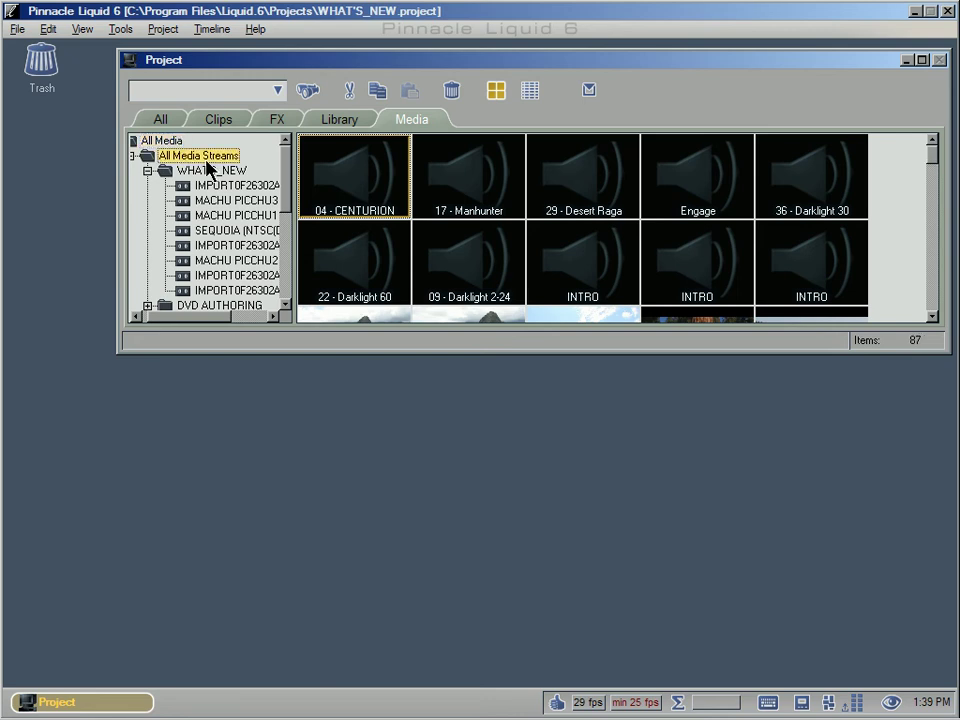
left_click(213, 262)
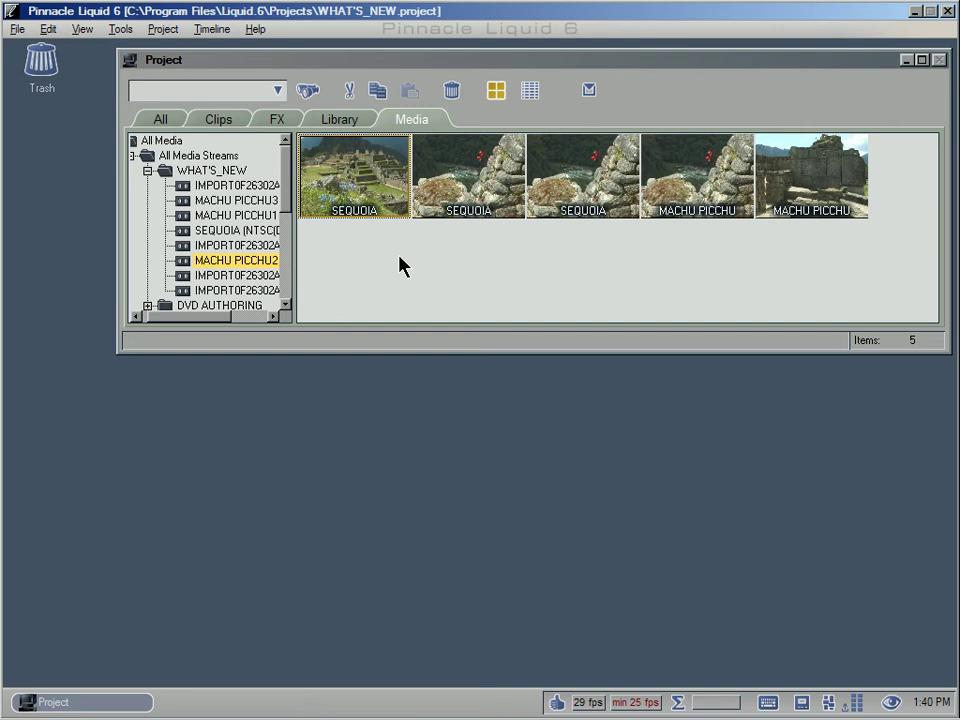
left_click(240, 175)
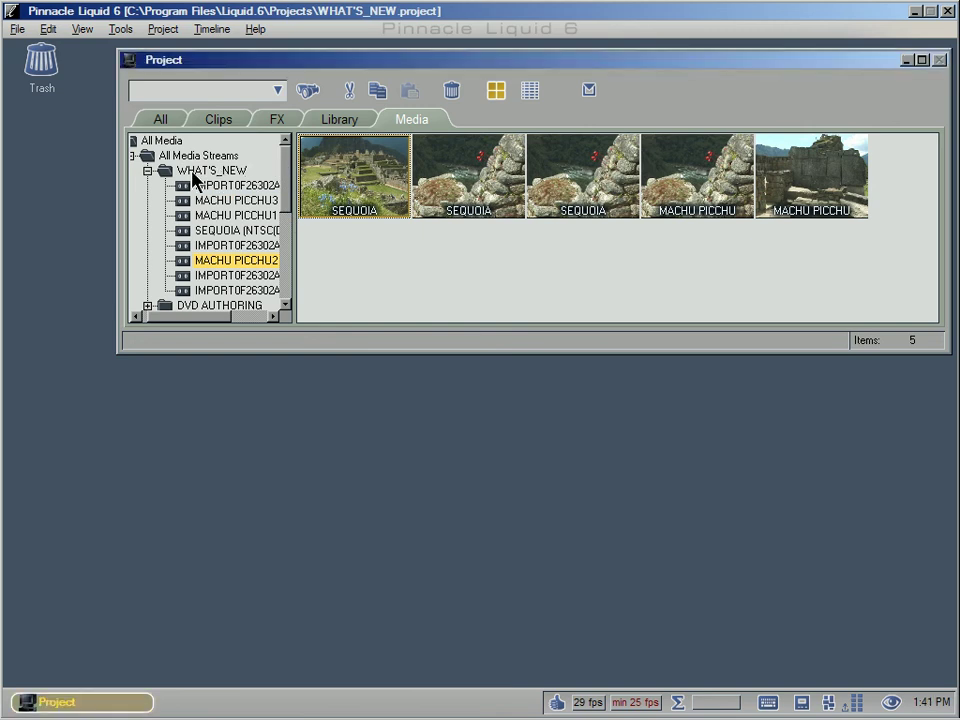
left_click(205, 264)
left_click_drag(289, 178, 293, 259)
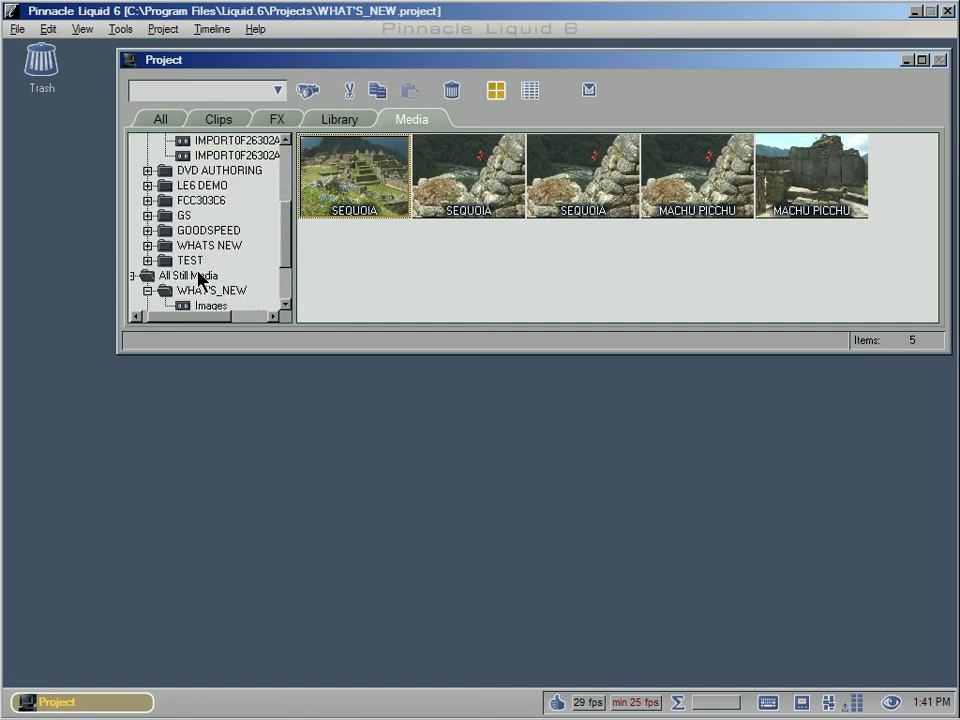
scroll(293, 262, "up", 3)
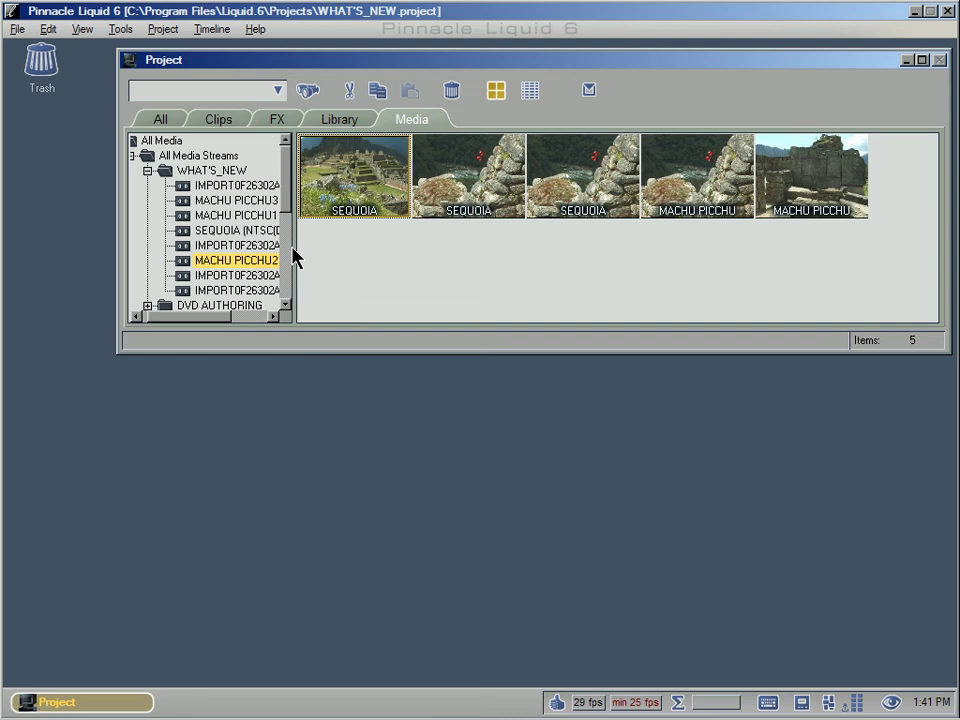
Open the first SEQUOIA clip, scrub to 00:03:12.20, and try then reset red correction.
double_click(356, 191)
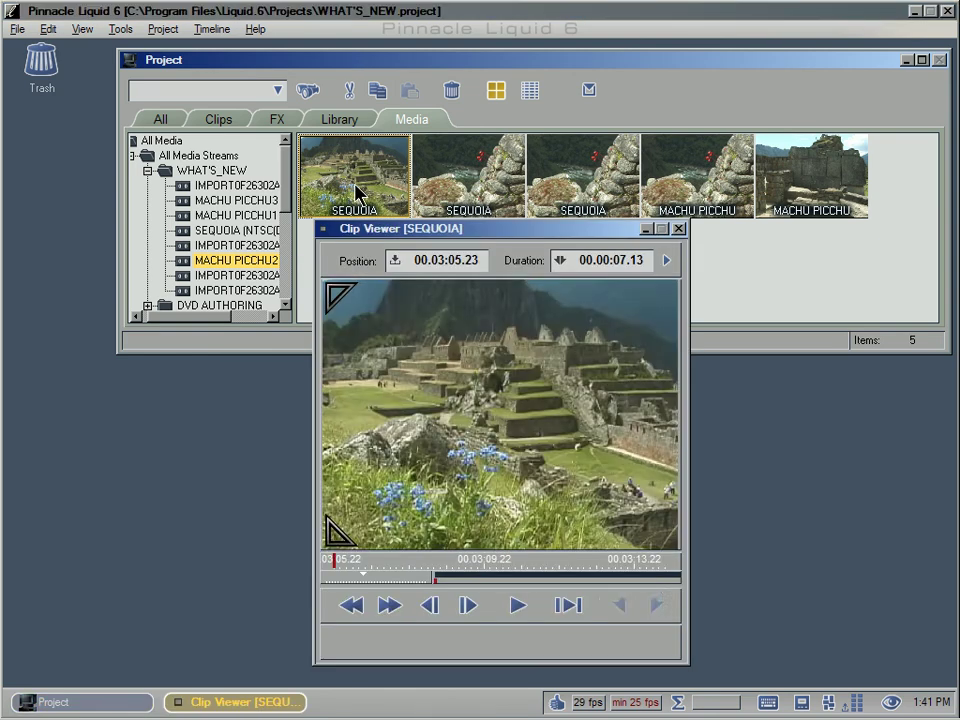
left_click_drag(373, 567, 593, 563)
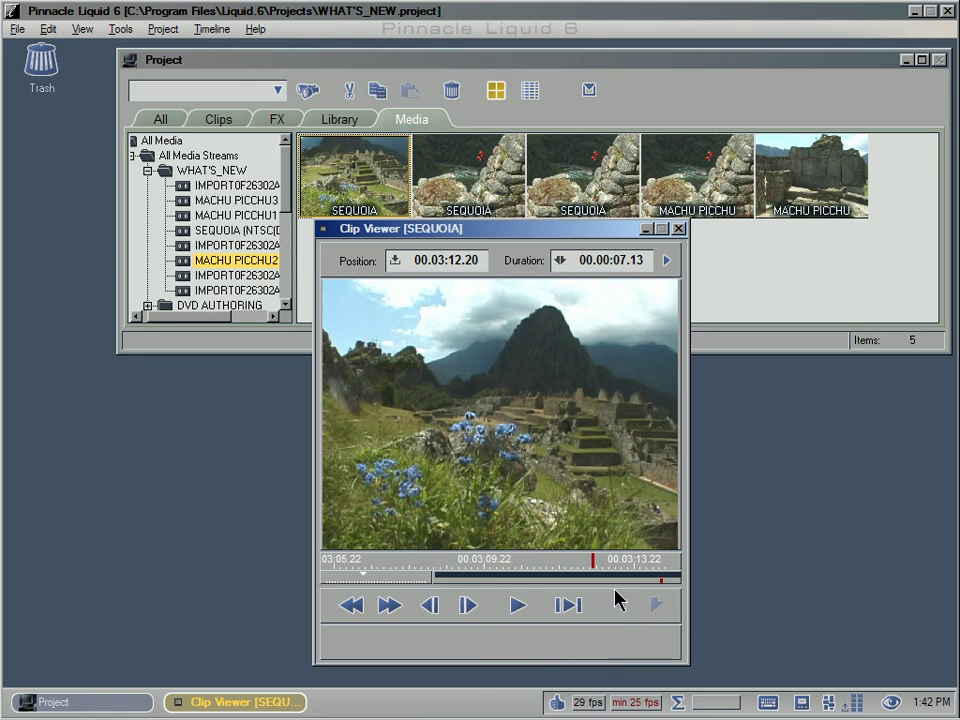
left_click(666, 260)
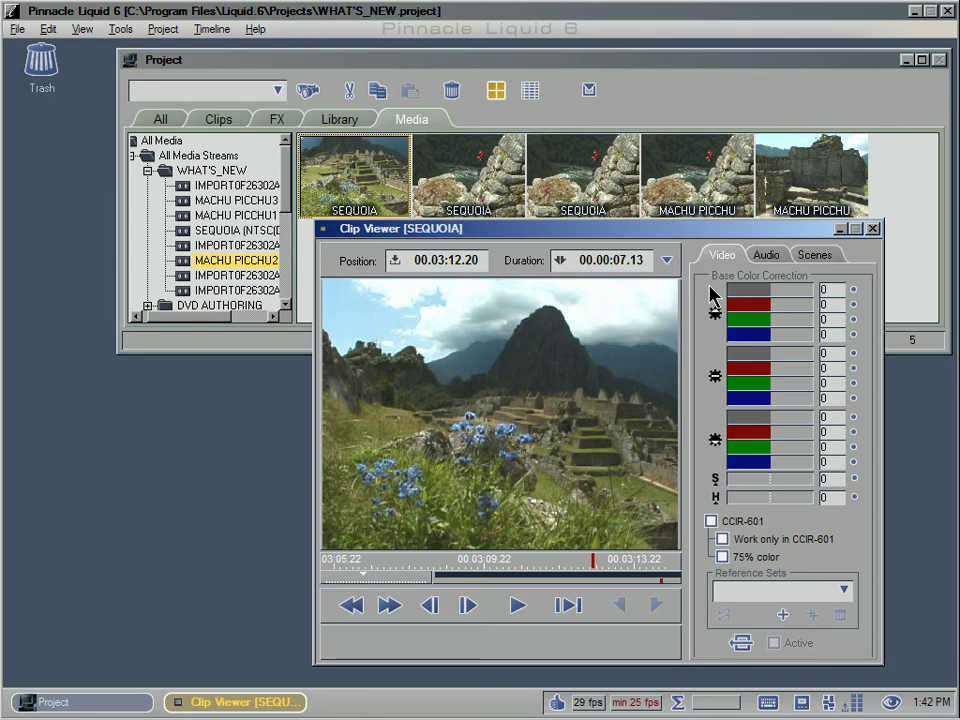
mouse_move(760, 306)
left_mouse_down()
mouse_move(797, 306)
mouse_move(754, 314)
left_mouse_up()
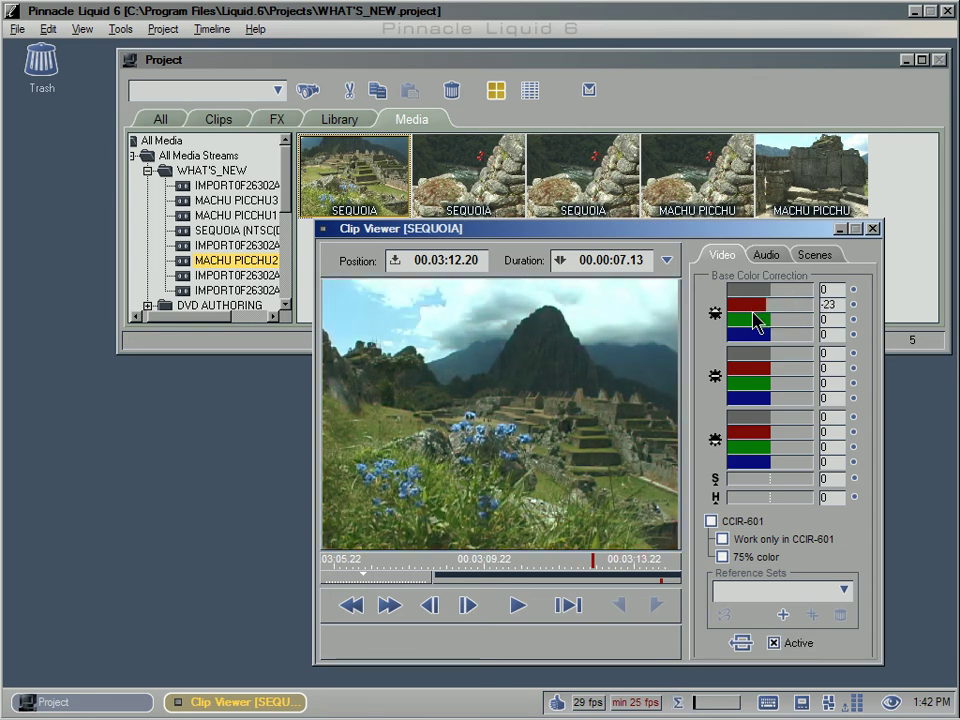
left_click(853, 305)
Check the audio level and scene detection panels, then collapse and close the clip viewer.
left_click(774, 256)
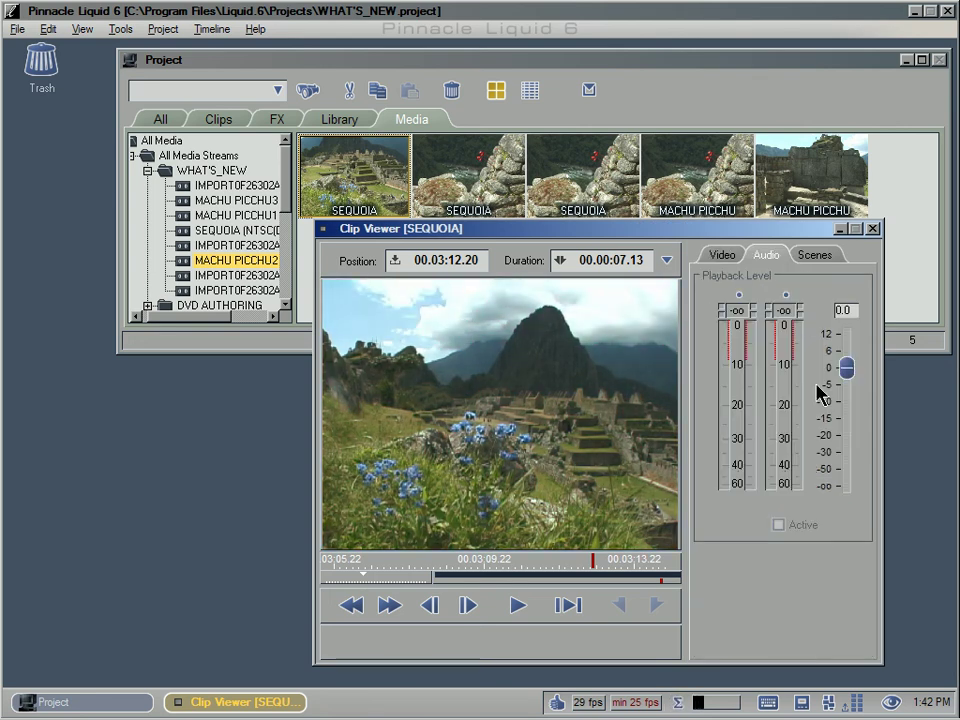
left_click(816, 255)
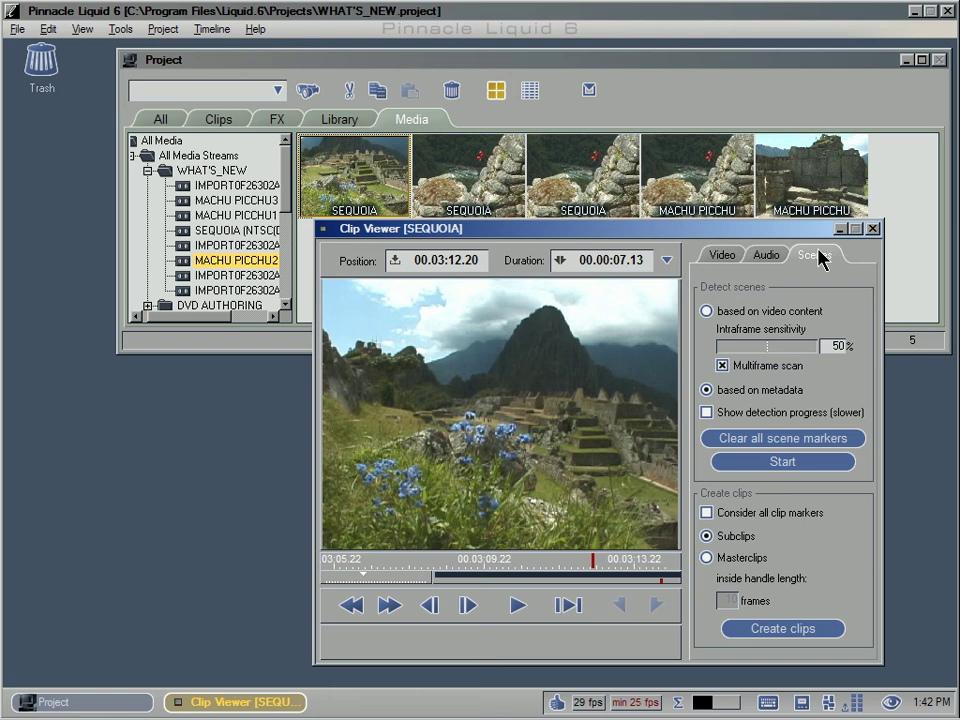
left_click(667, 261)
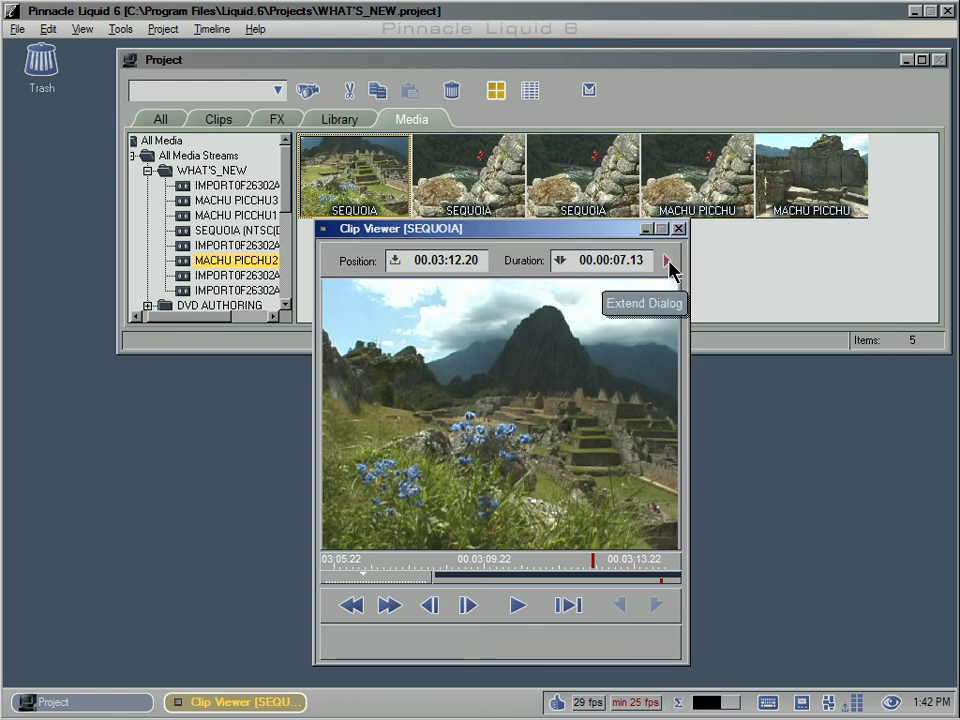
left_click(679, 228)
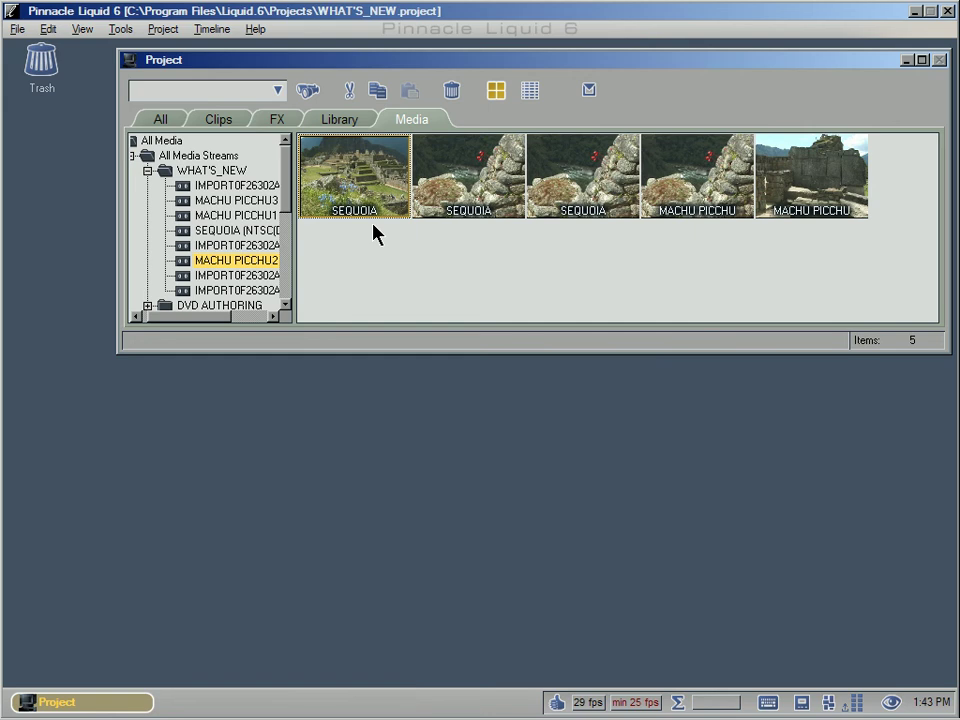
Create a clip from the SEQUOIA media and show it in the Clips tab's Media Clips rack.
right_click(366, 197)
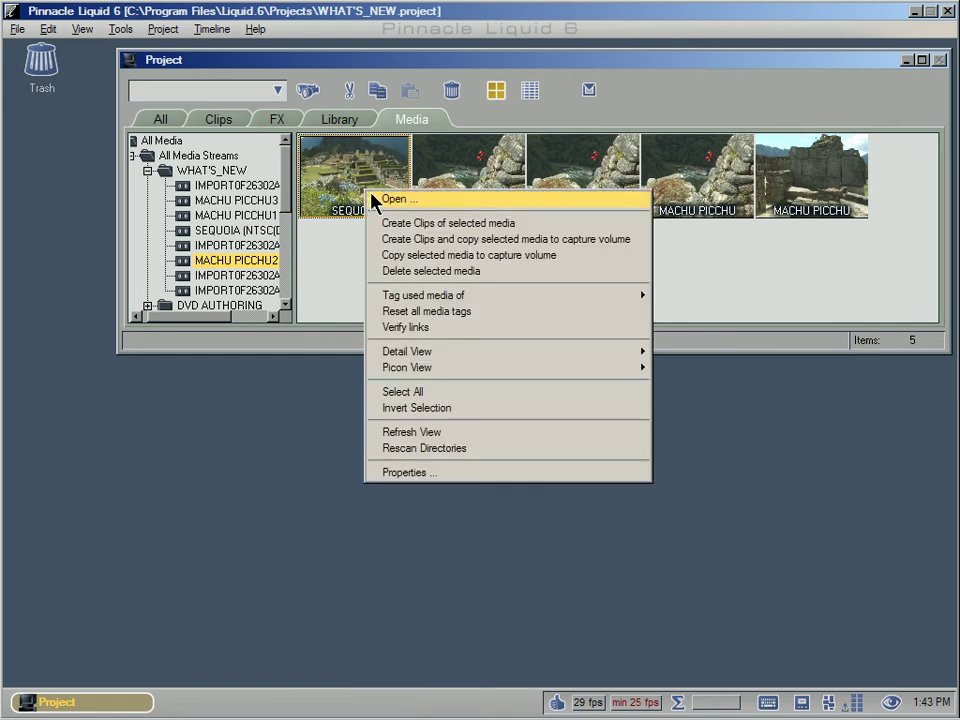
left_click(549, 224)
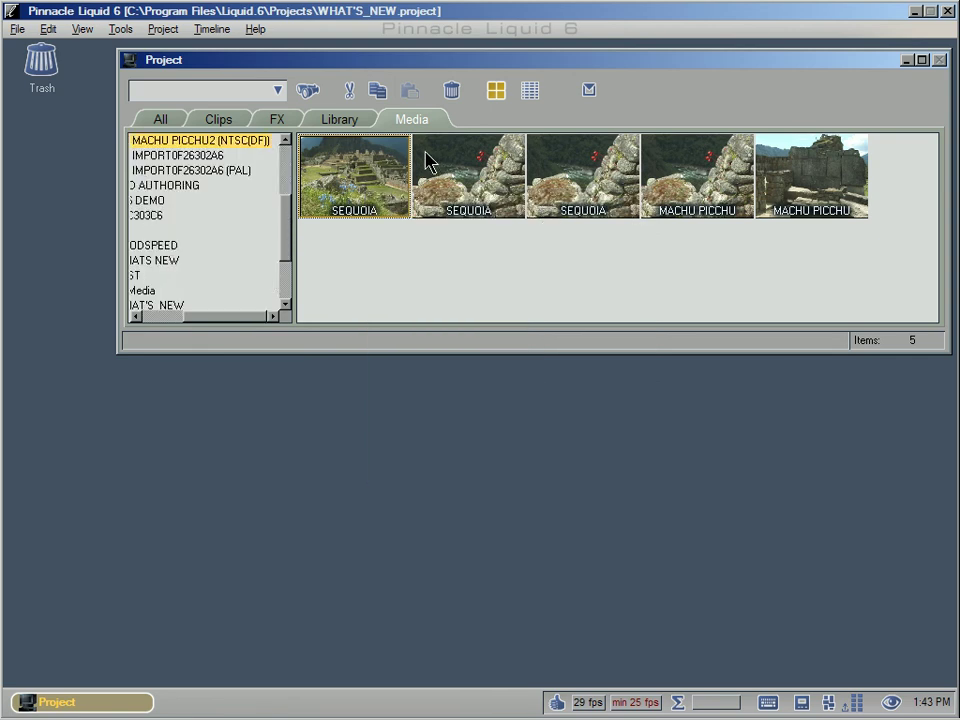
left_click(210, 122)
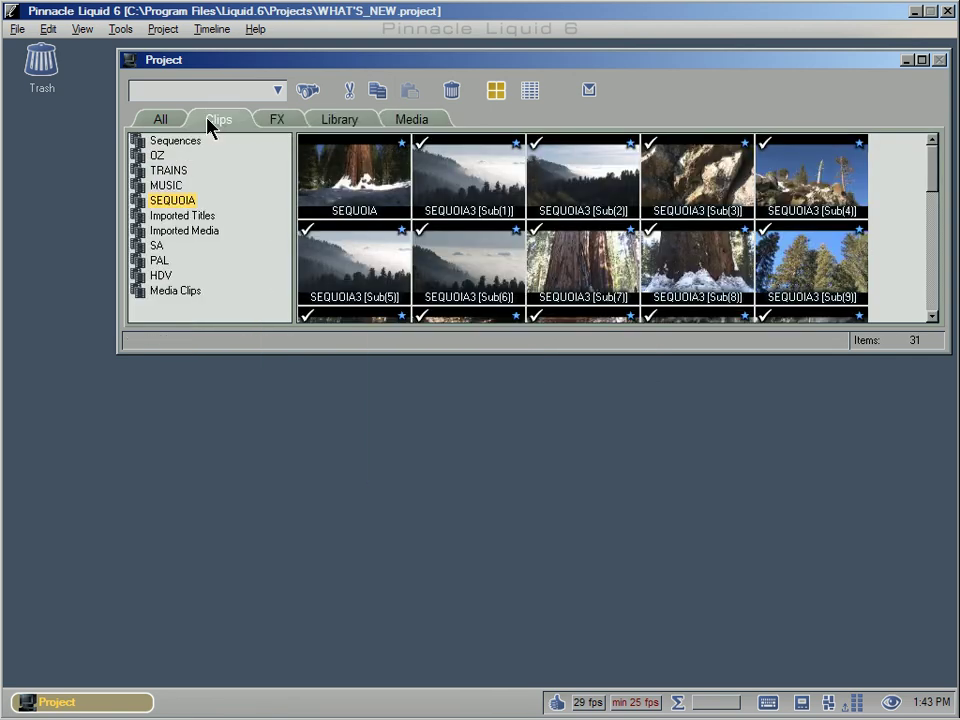
left_click(175, 291)
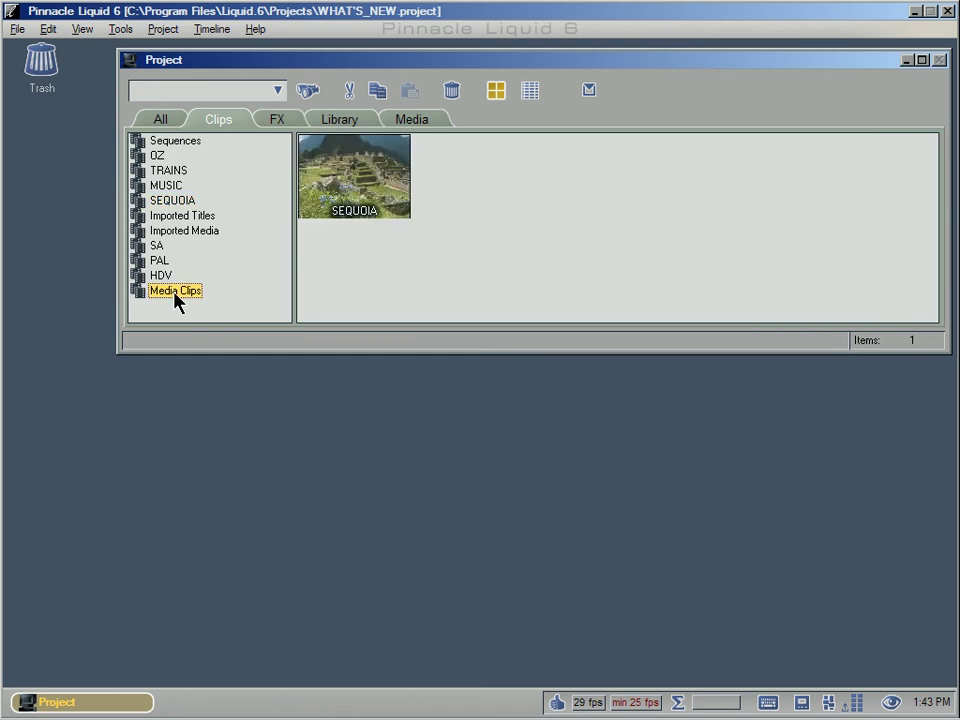
Preview the SEQUOIA clip at 00:03:08.13, then drag a desktop copy into the Trash.
double_click(370, 193)
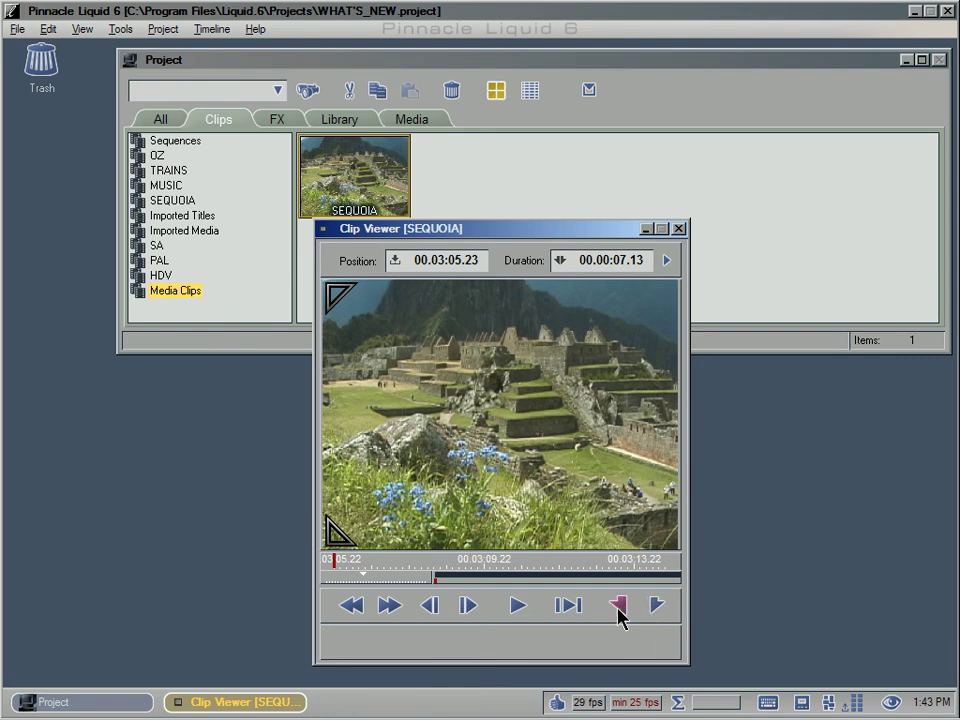
left_click_drag(422, 582, 437, 568)
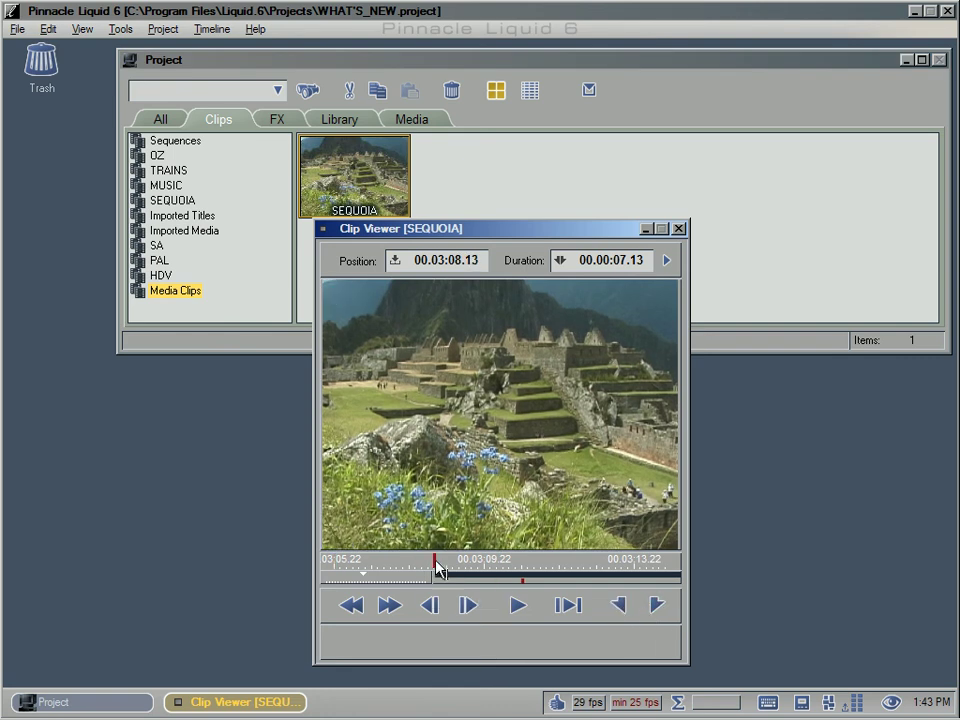
left_click(352, 178)
left_click_drag(352, 178, 361, 410)
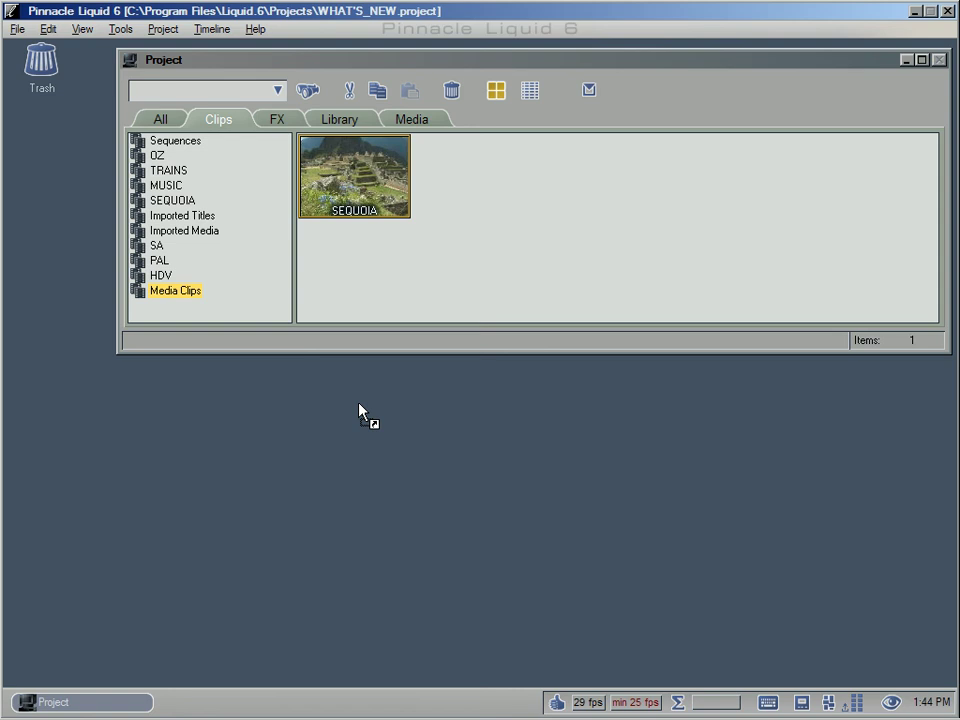
left_click_drag(347, 458, 349, 459)
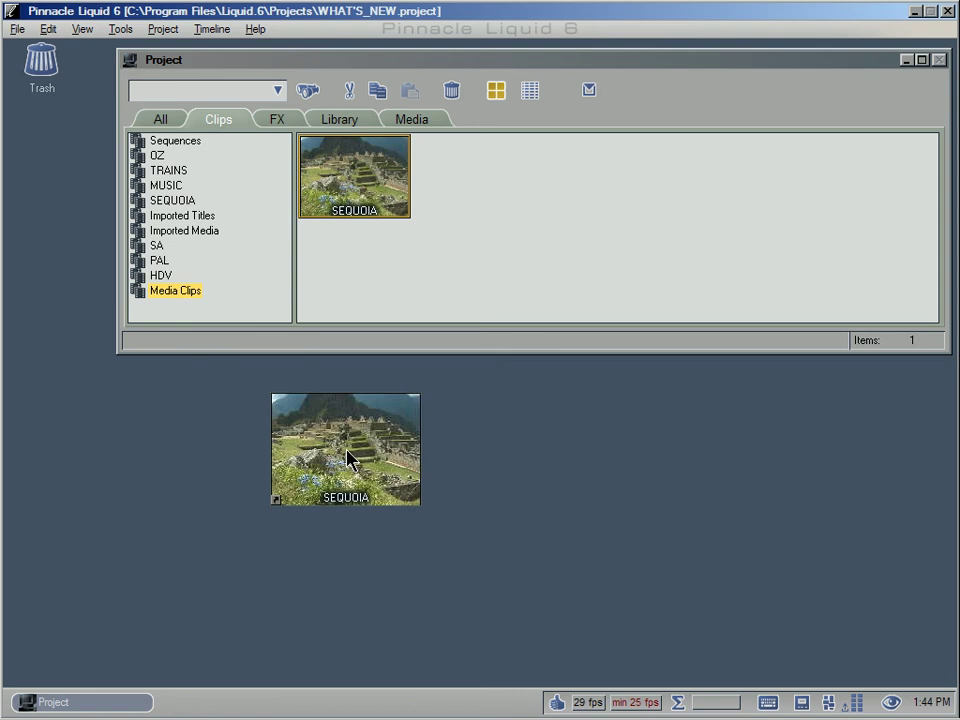
left_click_drag(347, 458, 50, 86)
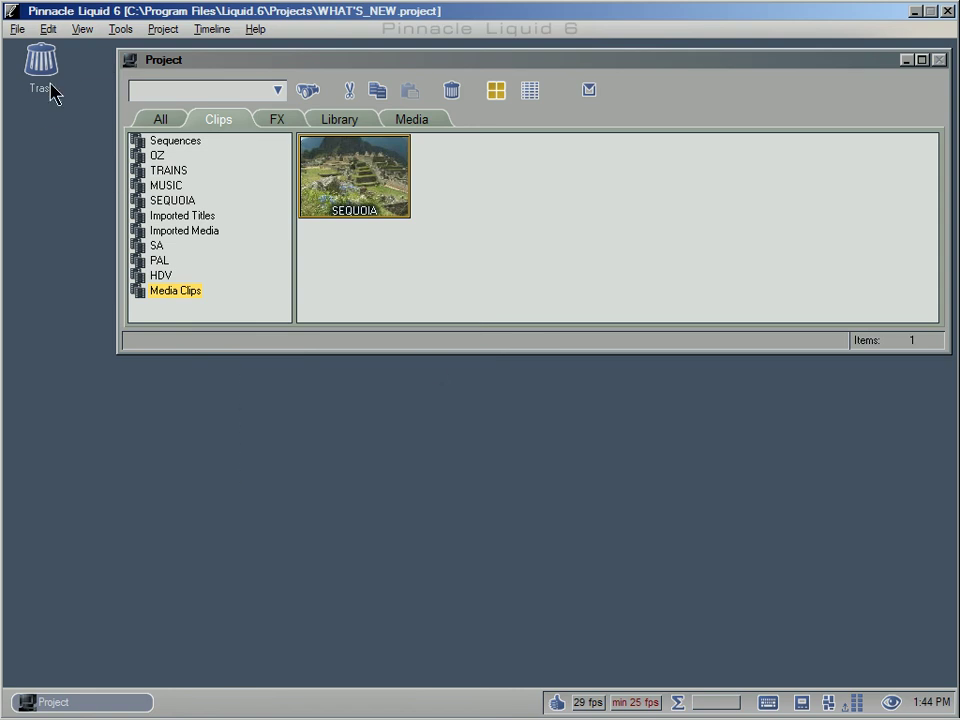
left_click(418, 120)
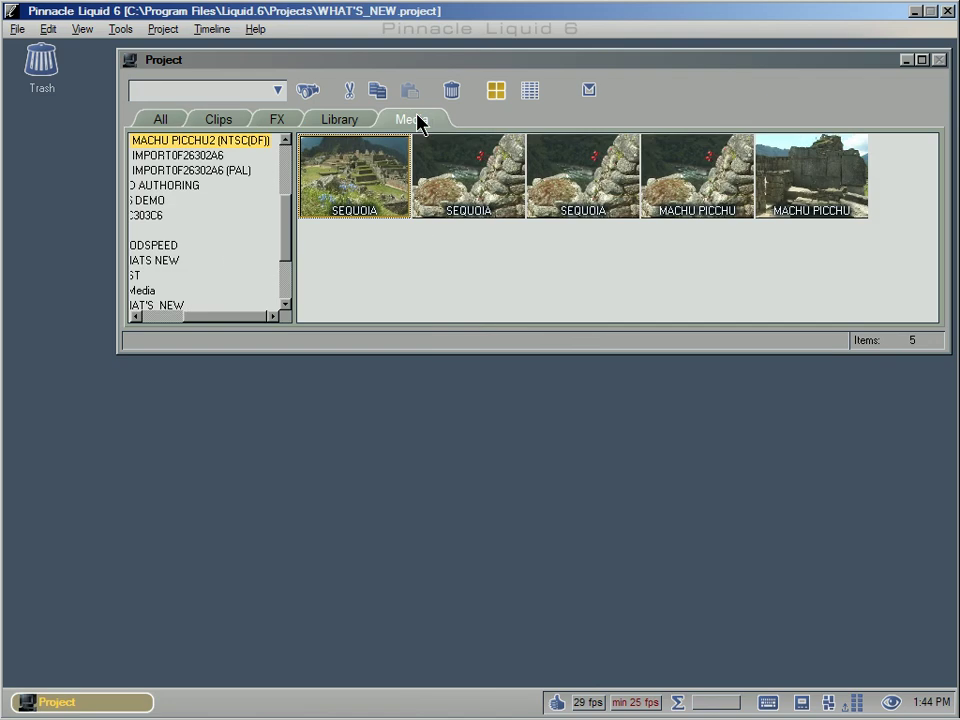
right_click(357, 180)
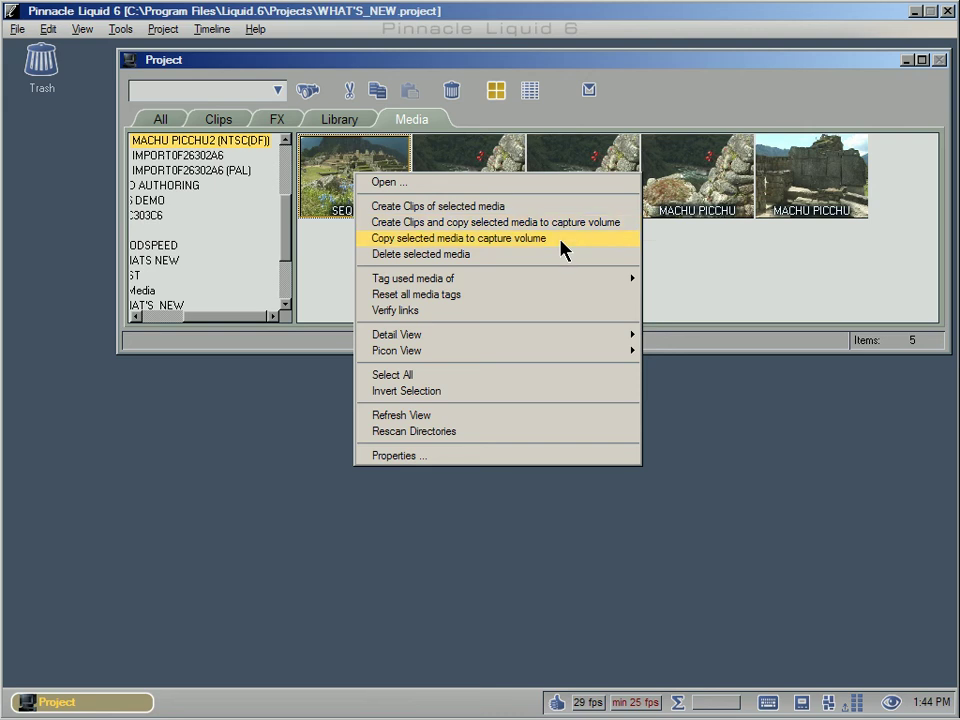
left_click(426, 124)
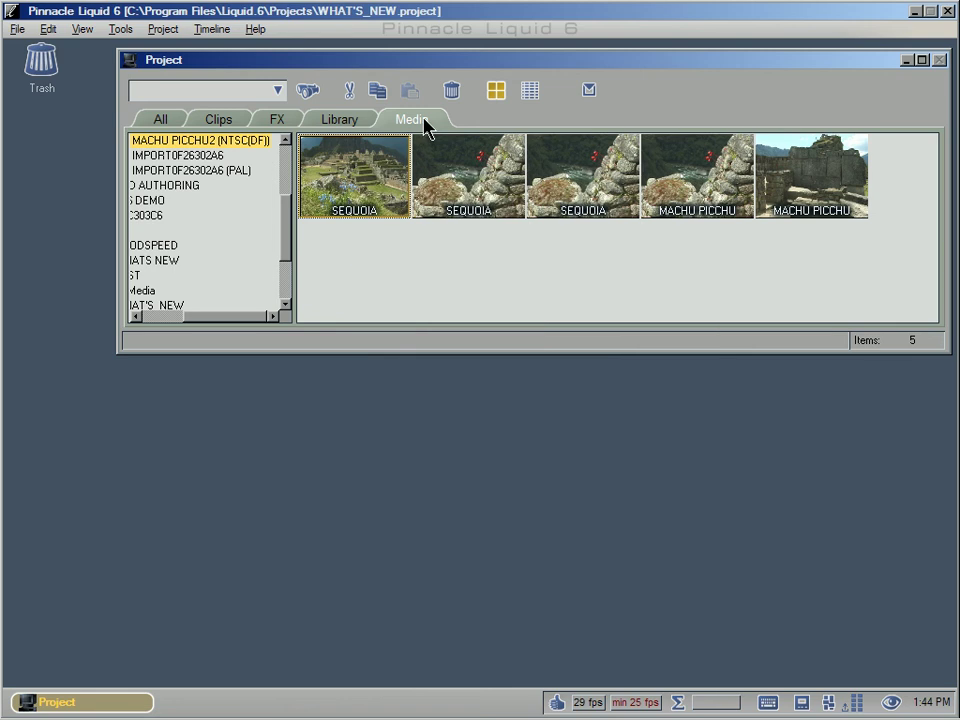
scroll(288, 232, "down", 1)
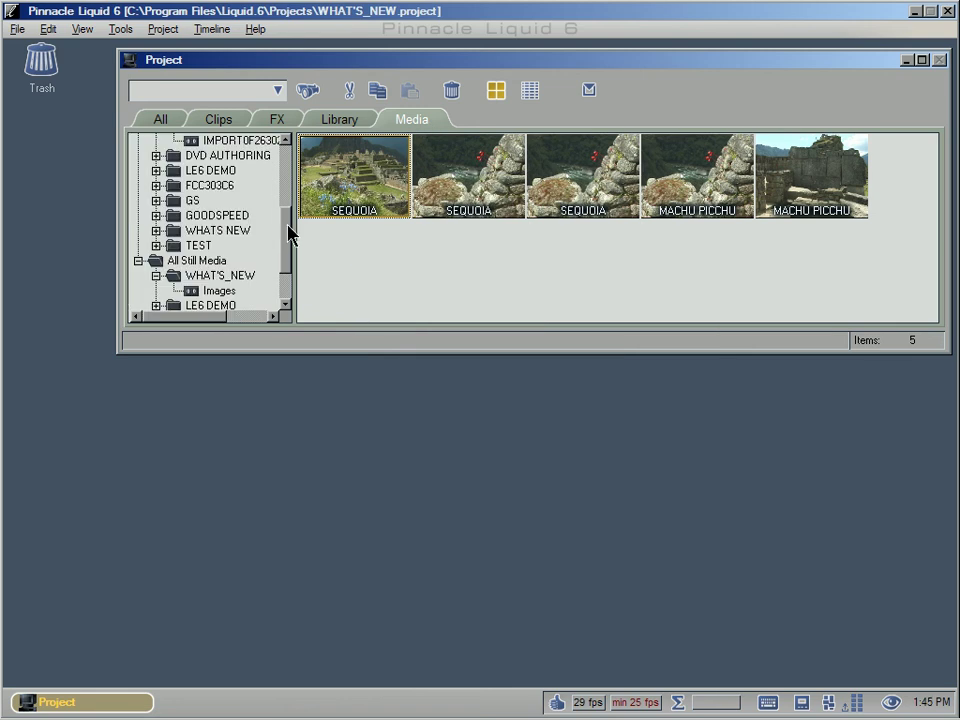
left_click_drag(288, 232, 293, 168)
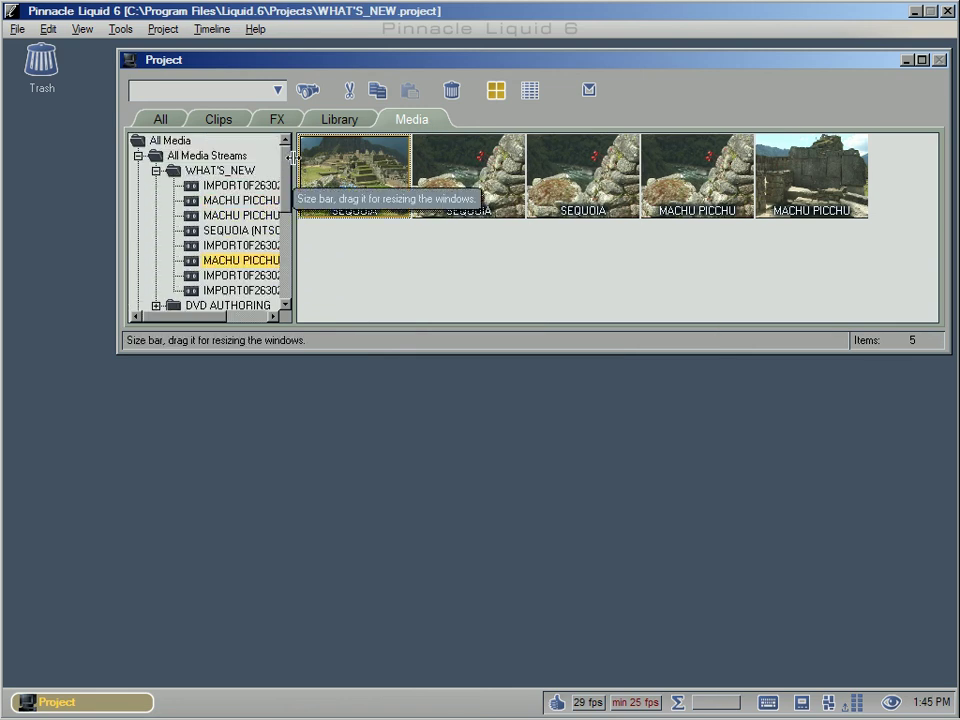
right_click(362, 166)
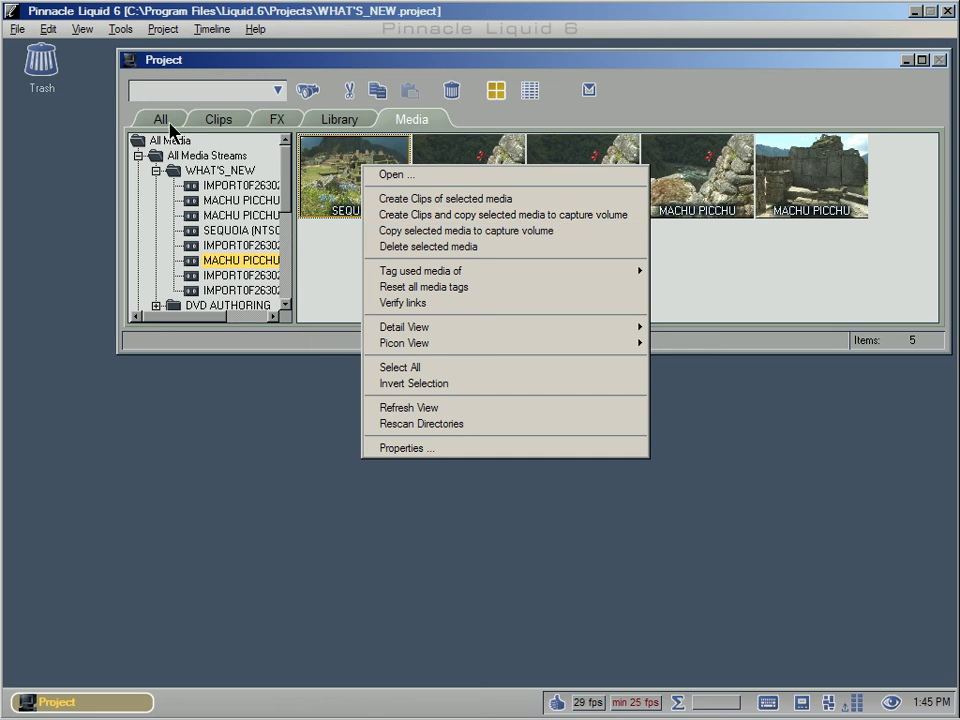
left_click(205, 119)
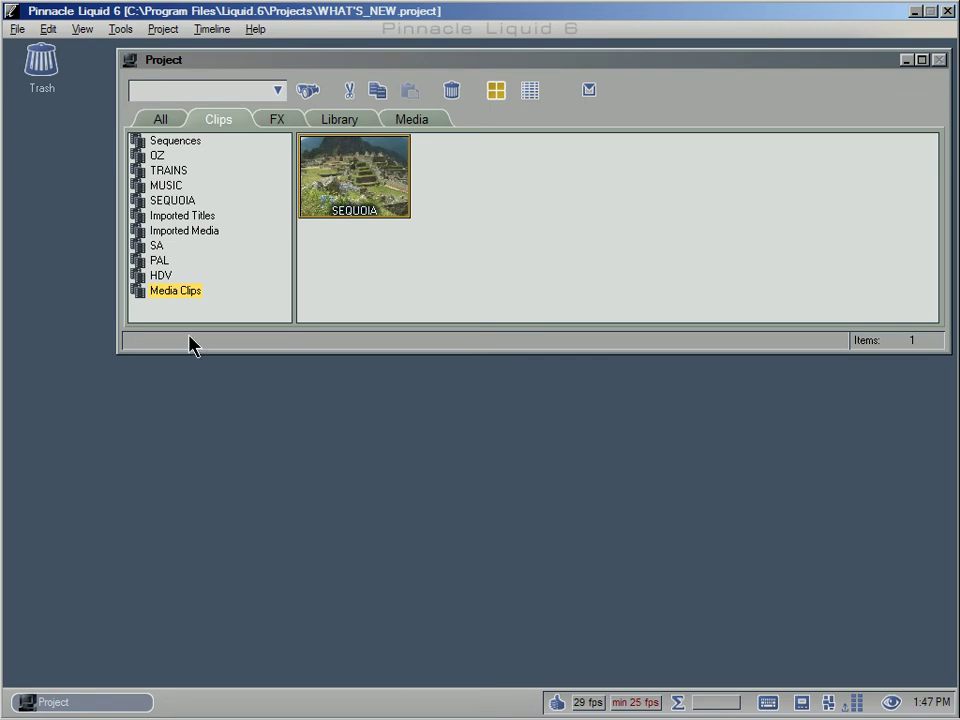
Untick 'Show clip names on media tab' in the Control Panel's Site Media Management settings and confirm.
left_click(50, 32)
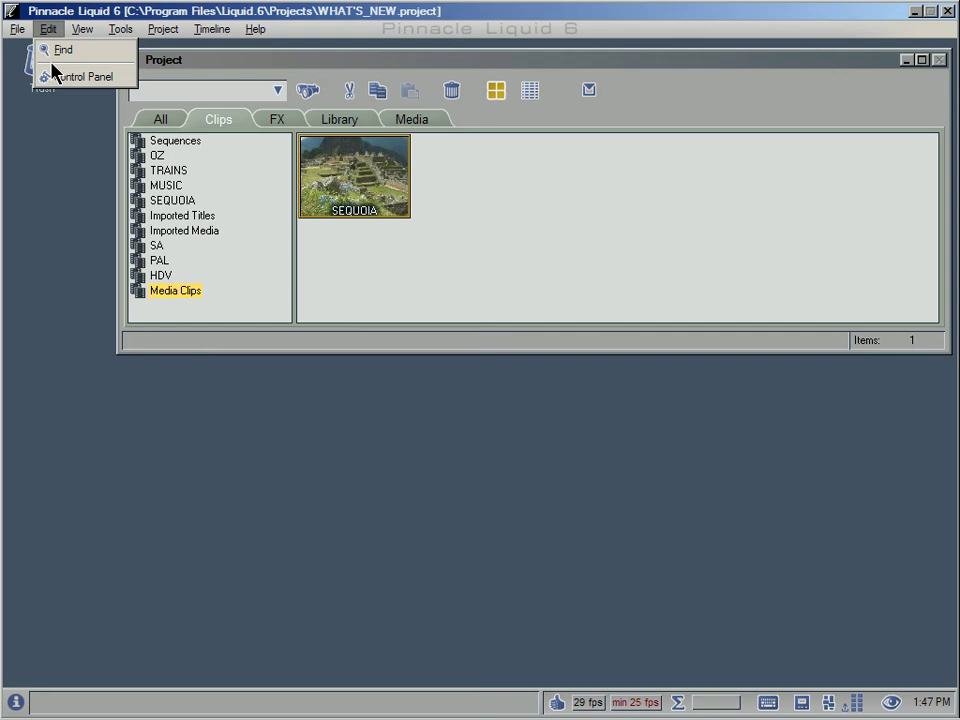
left_click(56, 77)
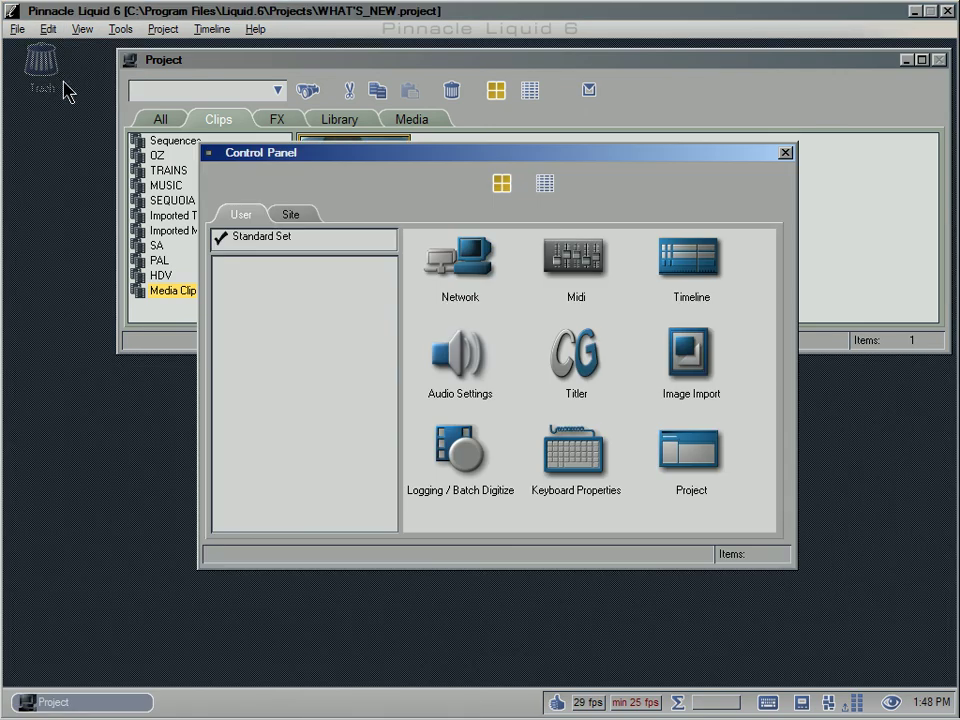
left_click(292, 216)
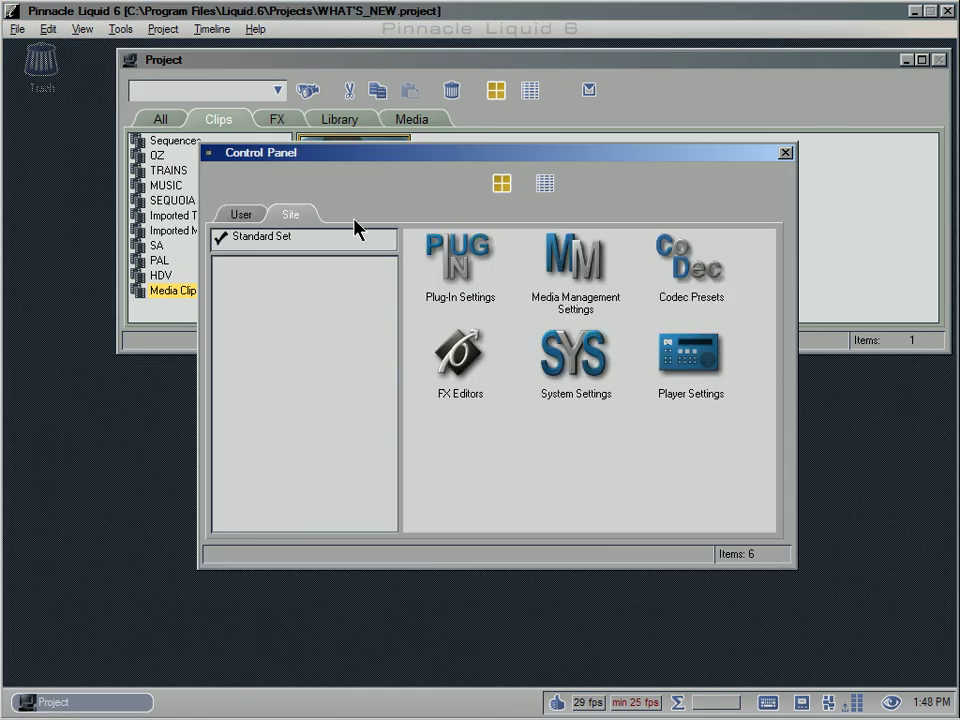
double_click(575, 258)
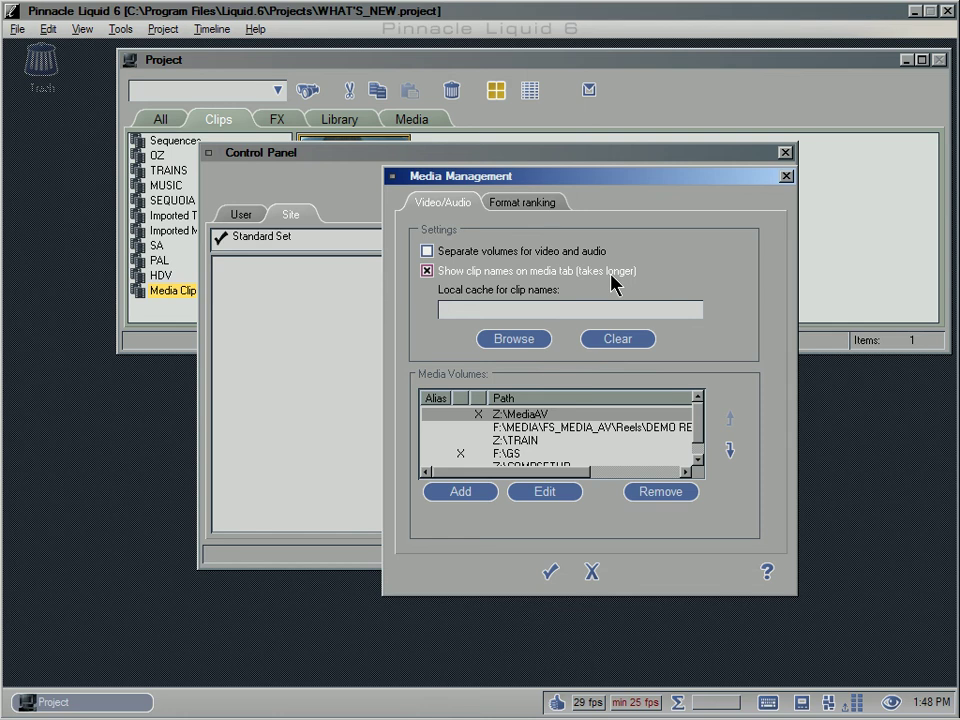
left_click(428, 273)
left_click(551, 571)
Close the Control Panel and show the Media tab as a detailed list with a wider Name column.
left_click(785, 152)
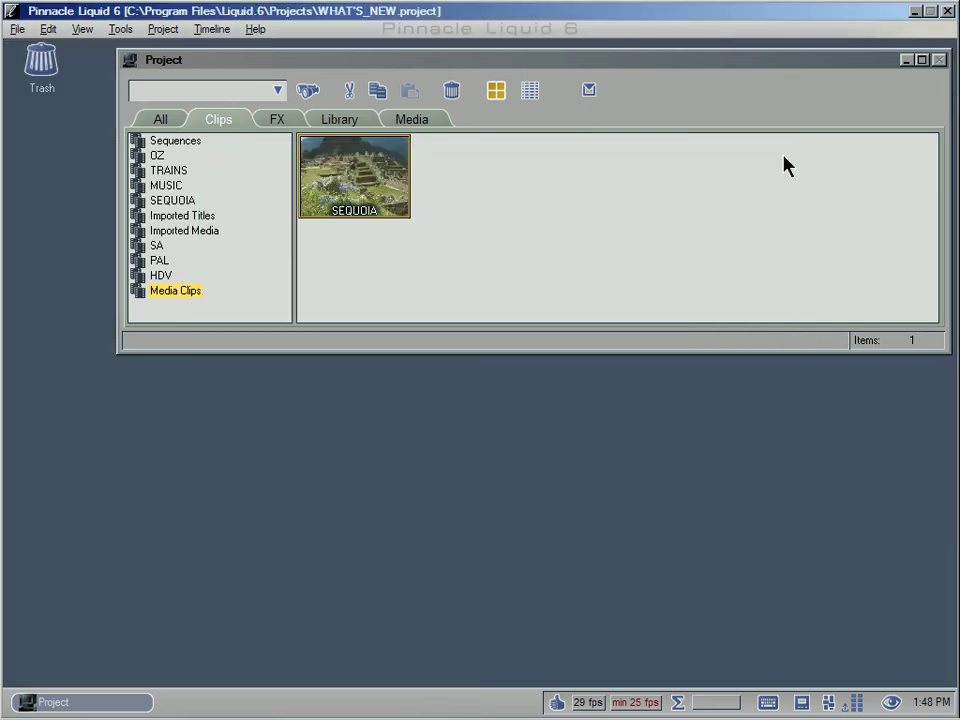
left_click(419, 123)
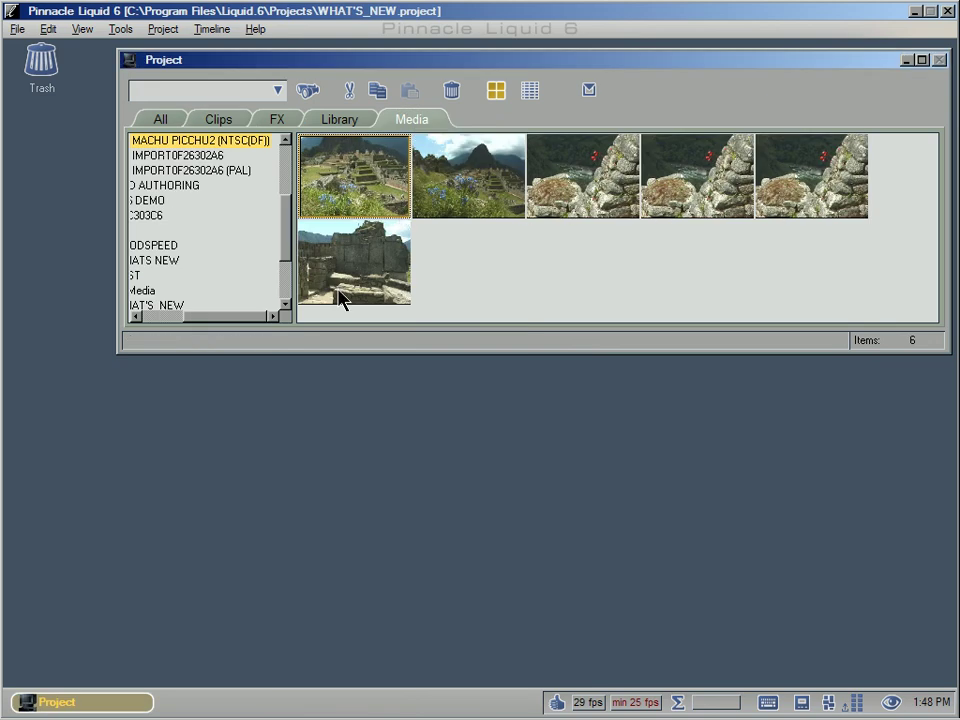
left_click(529, 94)
left_click_drag(355, 152, 458, 158)
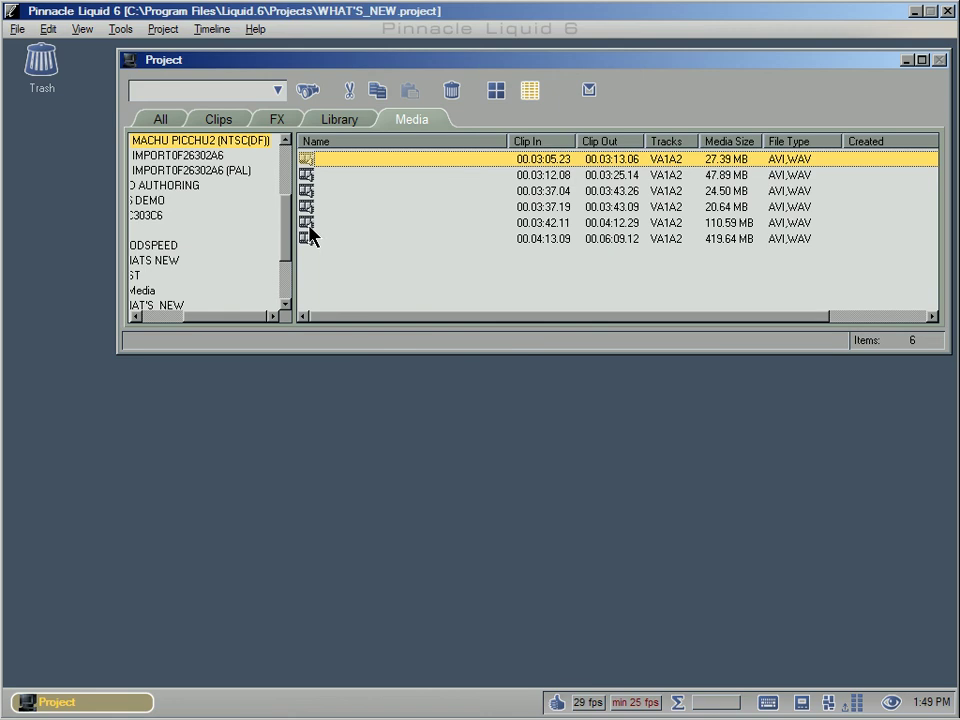
Reopen Media Management from the Site tab of Edit > Control Panel.
left_click(47, 29)
left_click(62, 78)
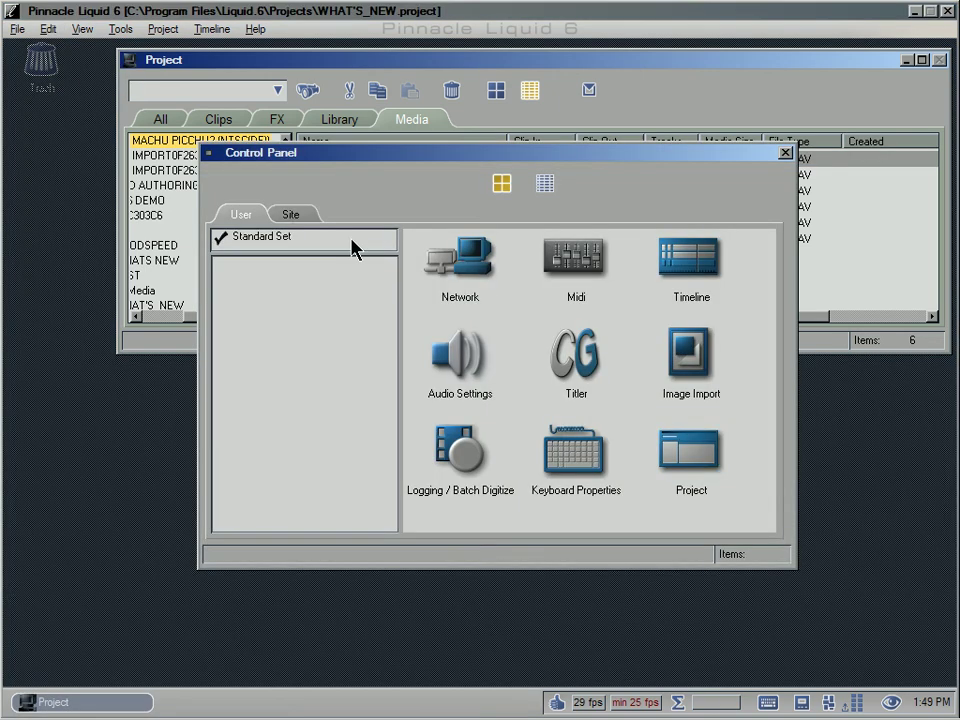
left_click(291, 214)
double_click(572, 252)
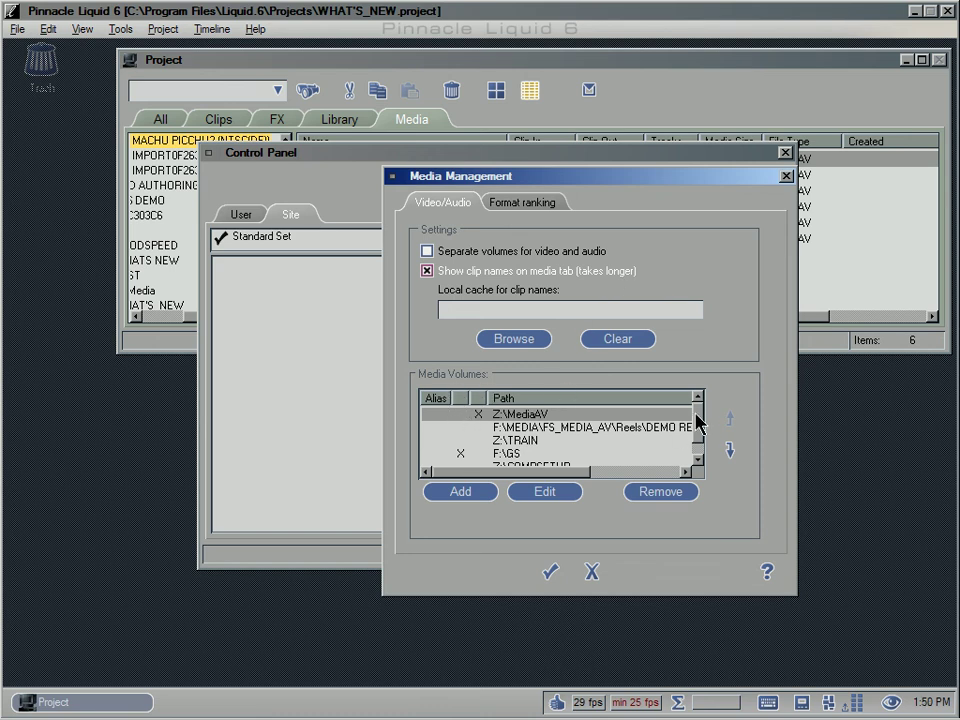
left_click_drag(699, 421, 699, 421)
right_click(463, 461)
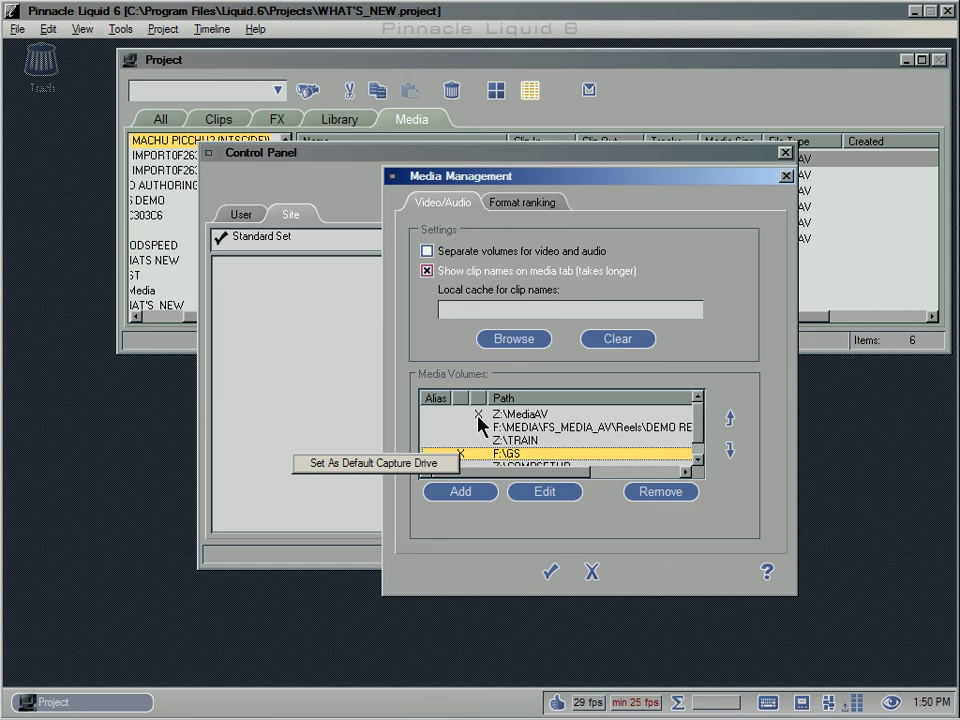
right_click(479, 420)
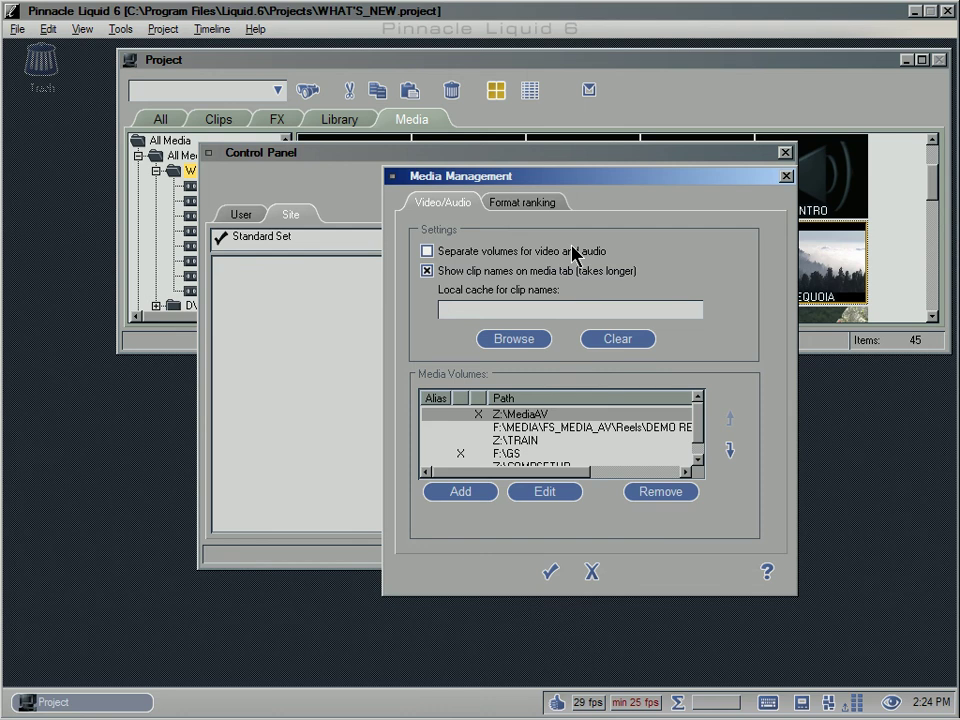
In Media Volumes, set Z:\MediaAV as the default capture drive and F:\GS as the import drive.
right_click(463, 424)
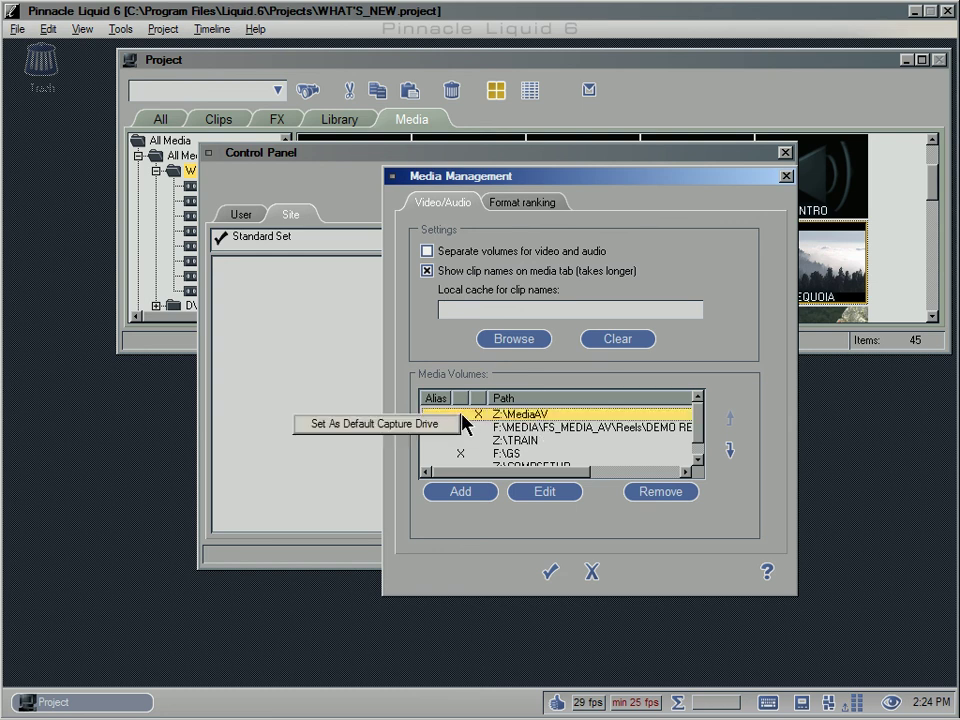
left_click(444, 432)
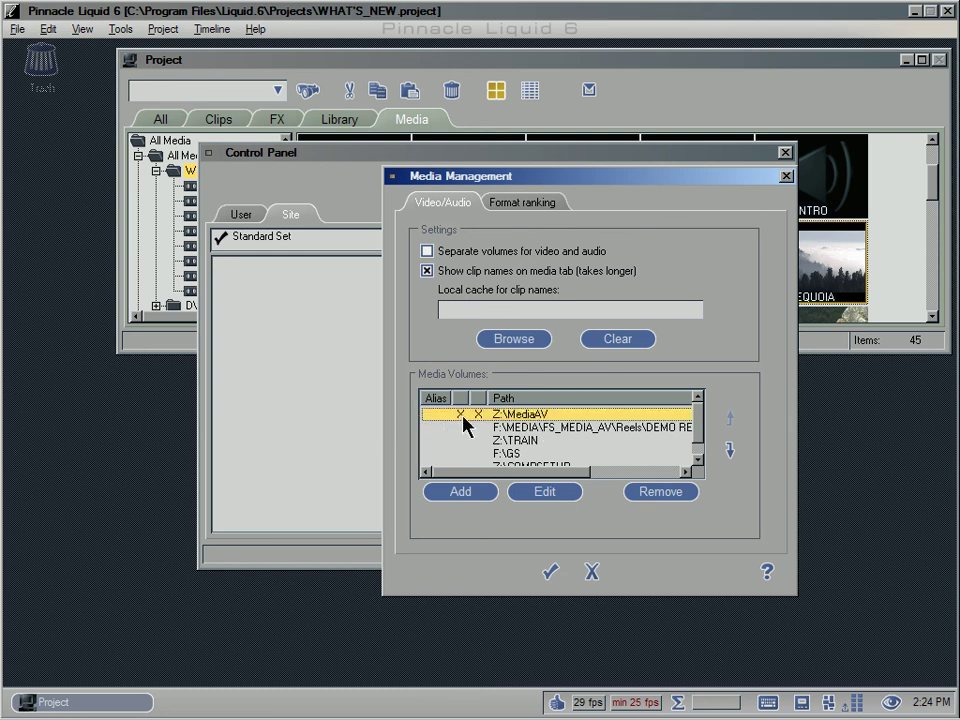
right_click(487, 458)
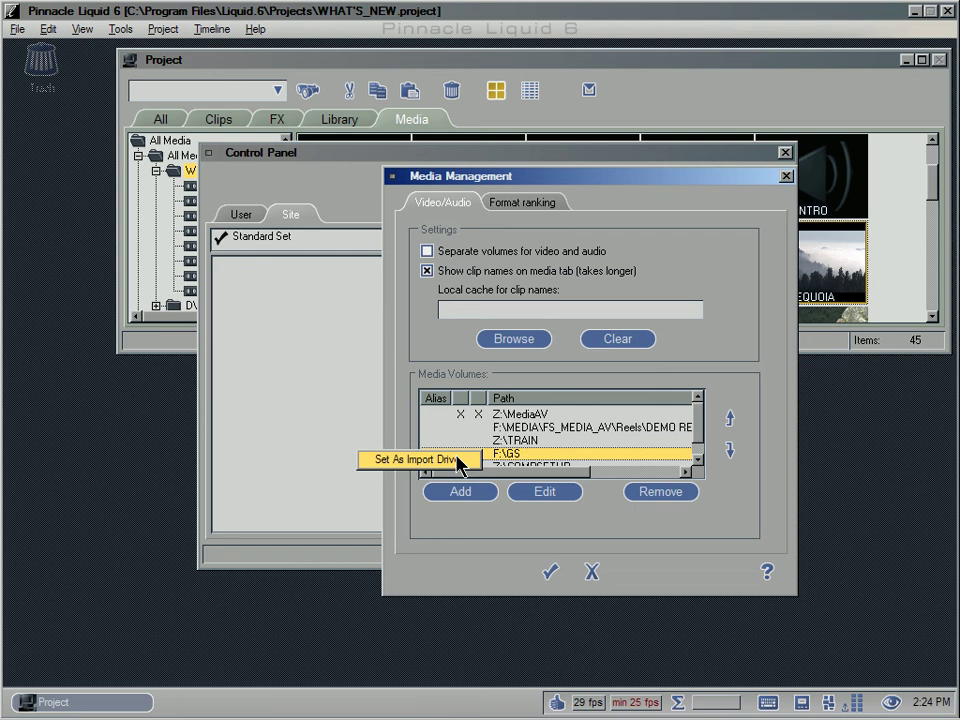
left_click(457, 460)
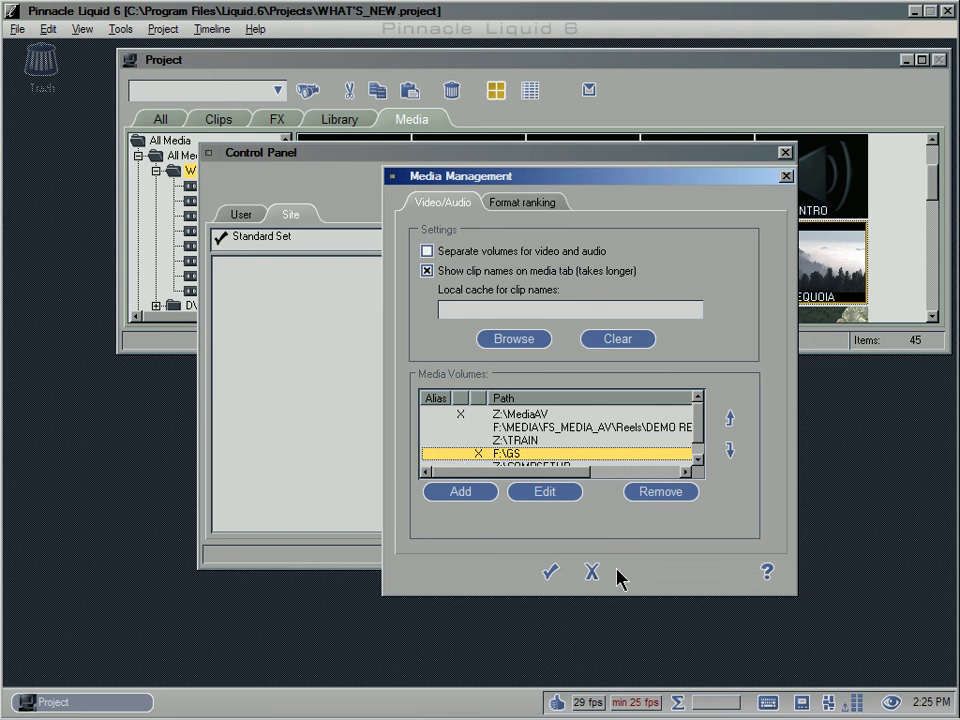
On the Format ranking tab, enable the YUV video format and raise it three places.
left_click(553, 208)
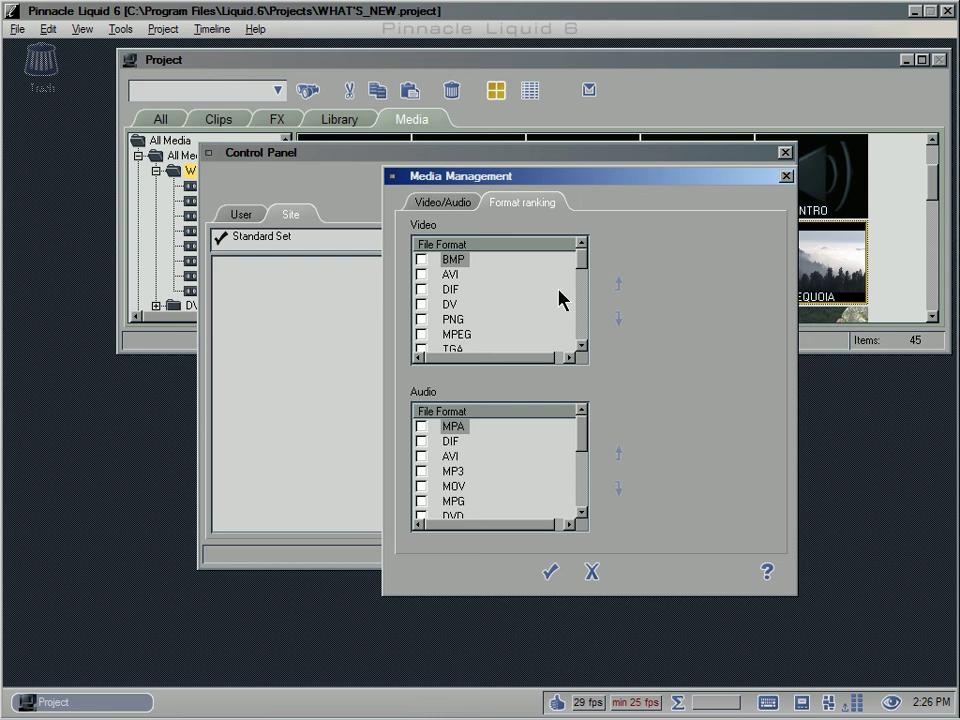
mouse_move(582, 266)
left_mouse_down()
mouse_move(591, 332)
mouse_move(601, 265)
left_mouse_up()
left_click_drag(601, 265, 579, 289)
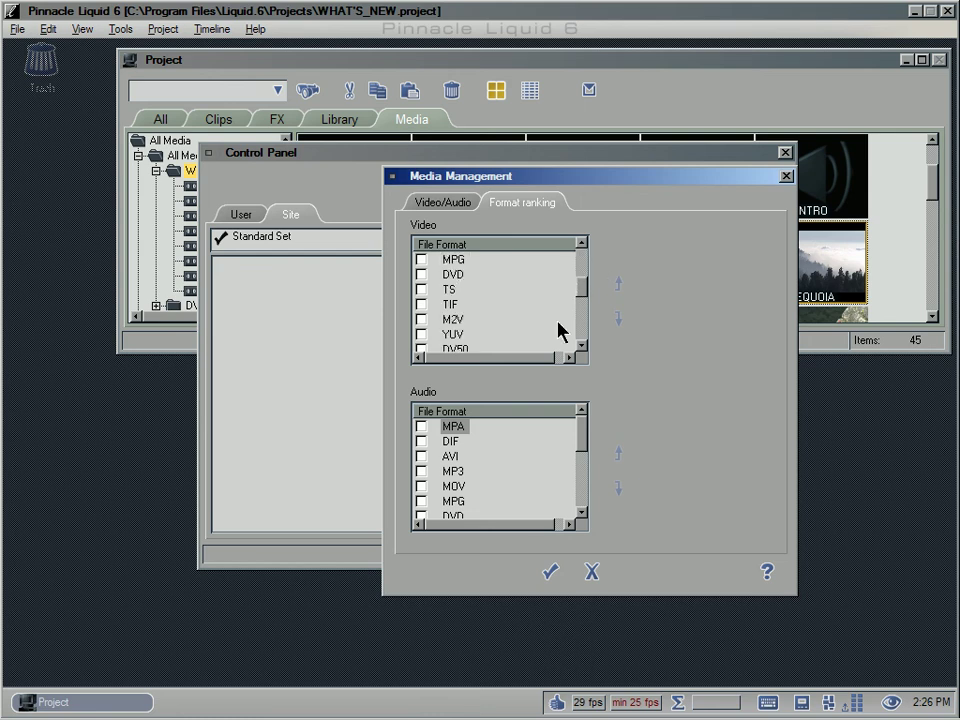
left_click(457, 335)
left_click(421, 336)
left_click(619, 285)
left_click(619, 285)
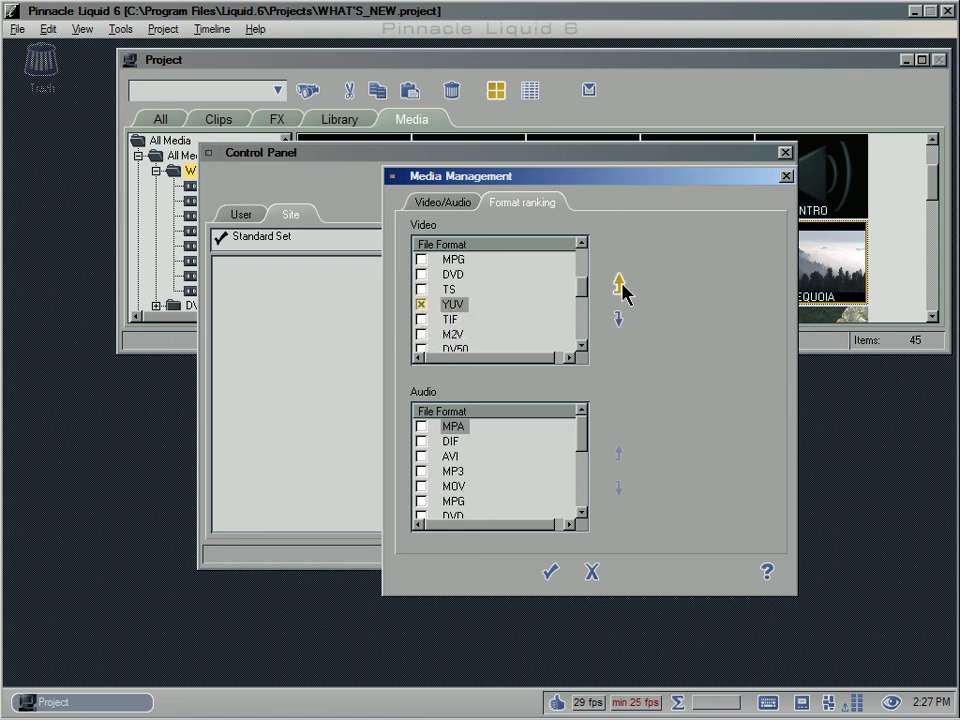
left_click(619, 285)
left_click(619, 285)
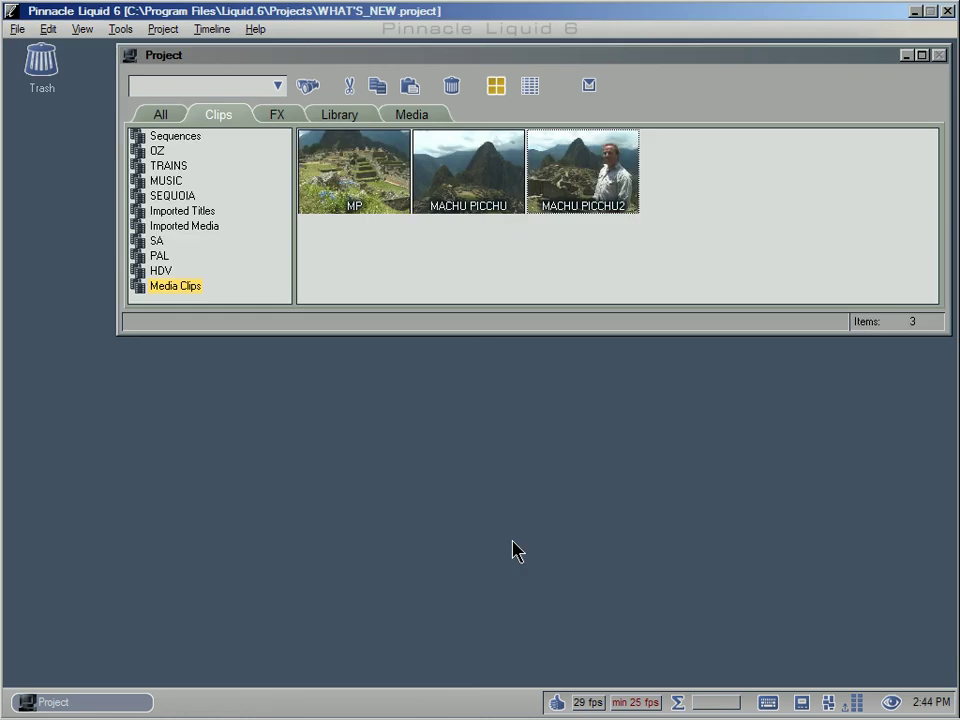
Open the MACHU PICCHU clip's Properties, shift the window left, and show the PAL bin's clips.
right_click(469, 191)
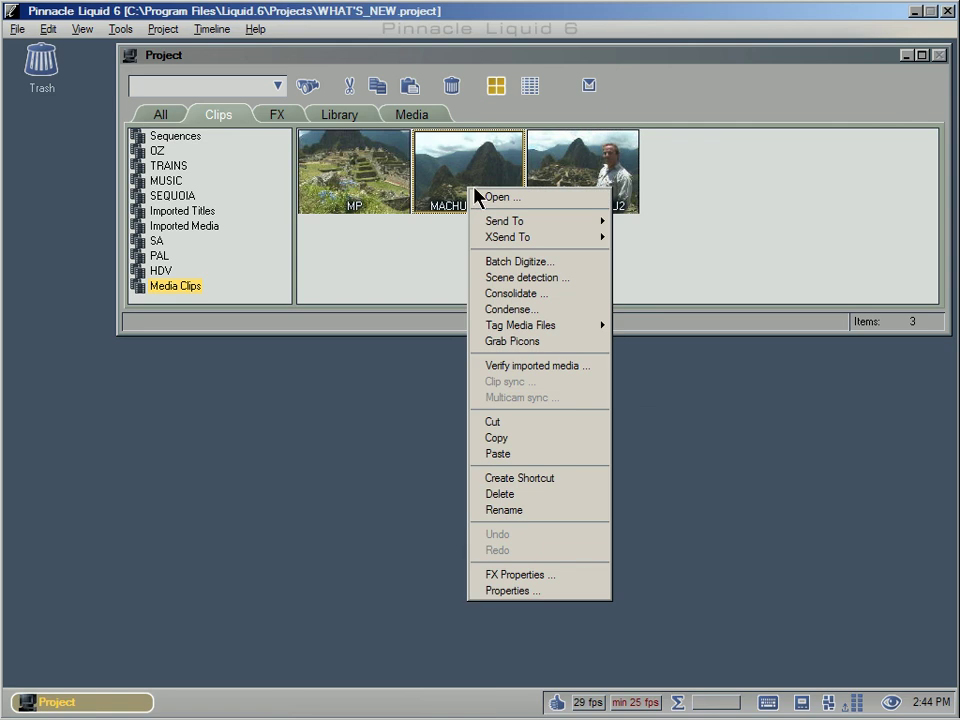
left_click(488, 590)
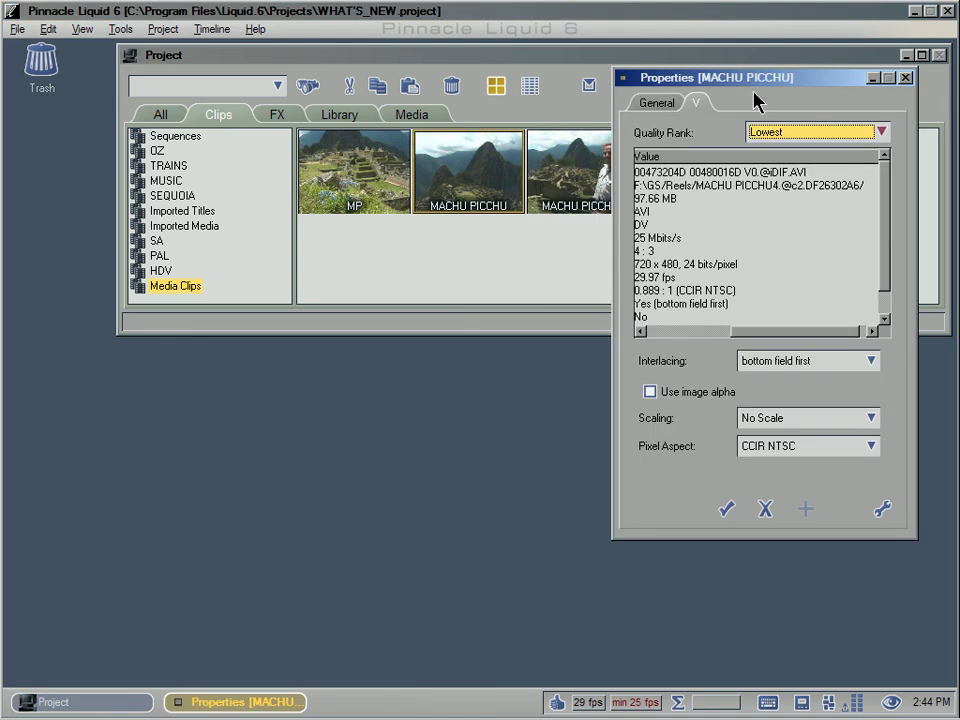
left_click_drag(752, 79, 601, 104)
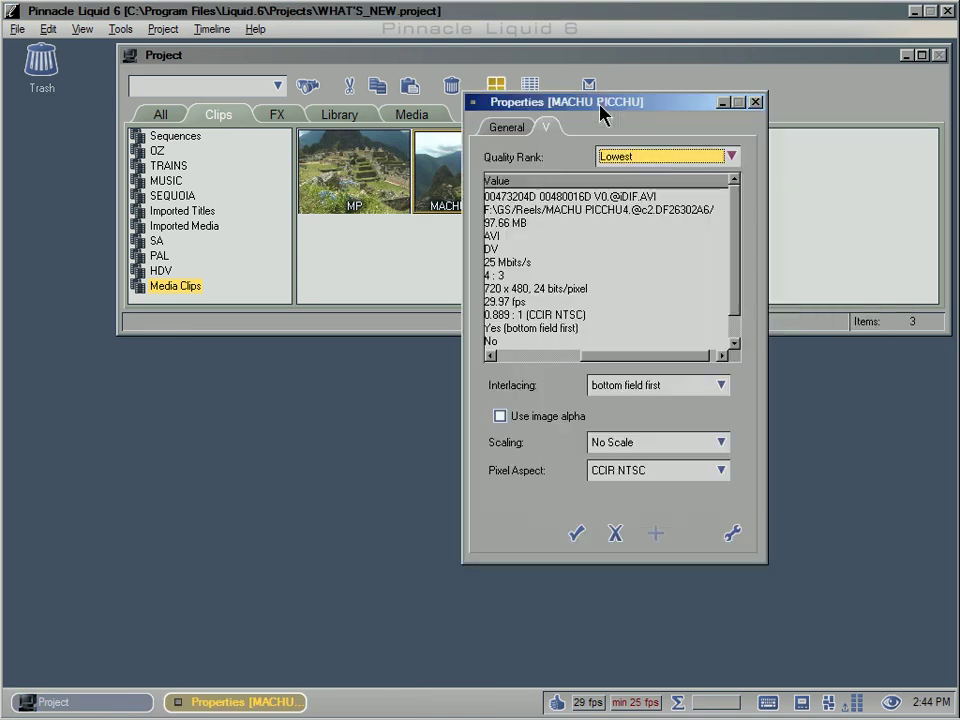
left_click_drag(596, 367, 583, 369)
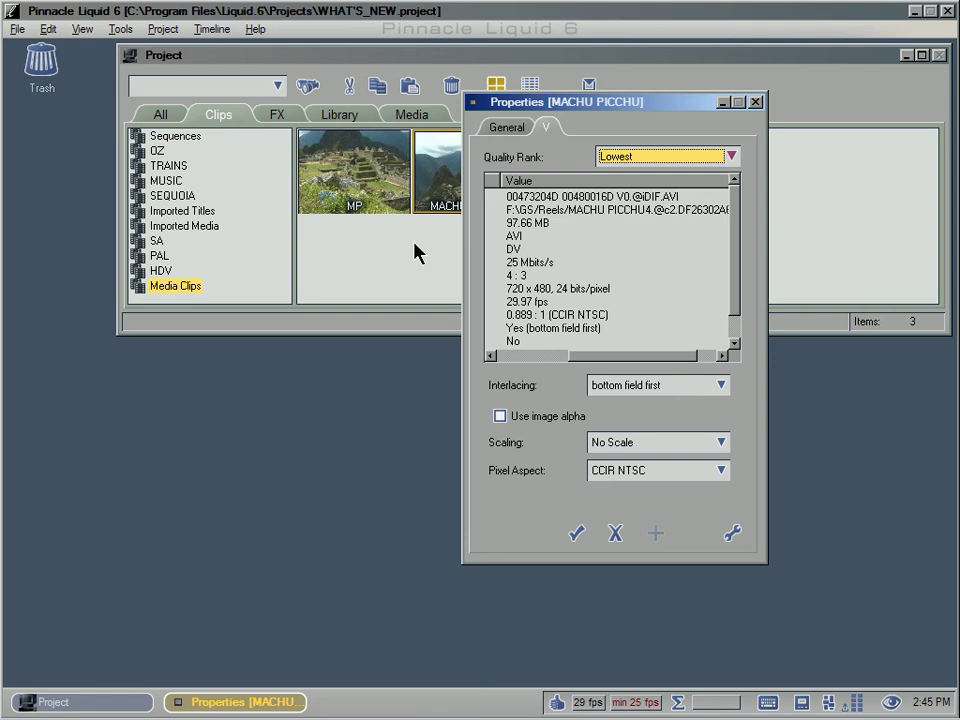
left_click(165, 255)
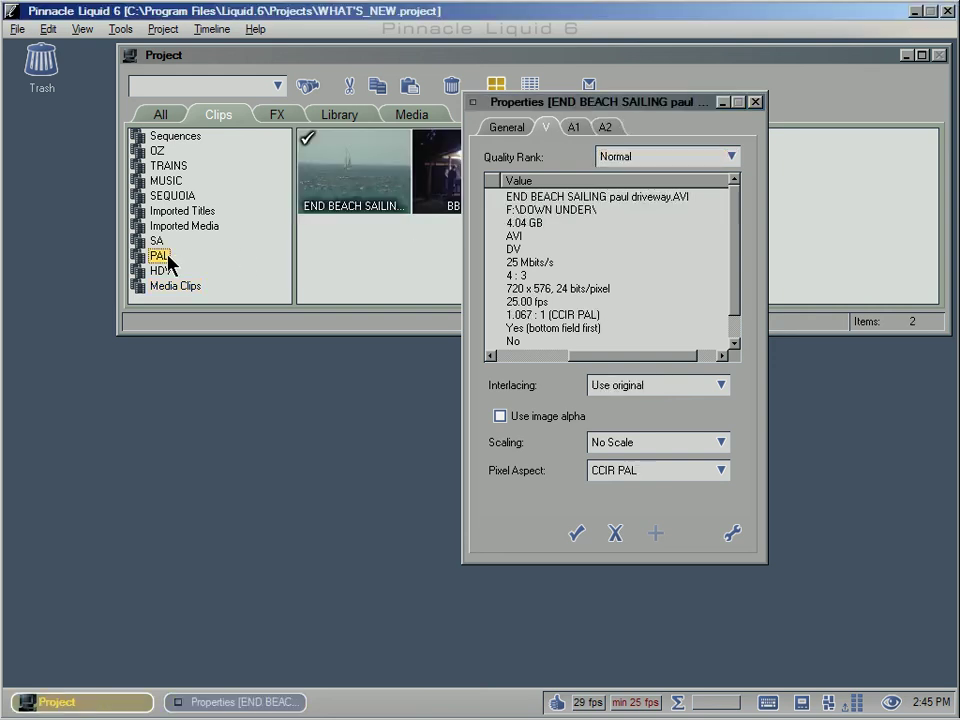
Select the END BEACH SAILING clip, then switch to the Media Clips bin and select its clip.
left_click(355, 183)
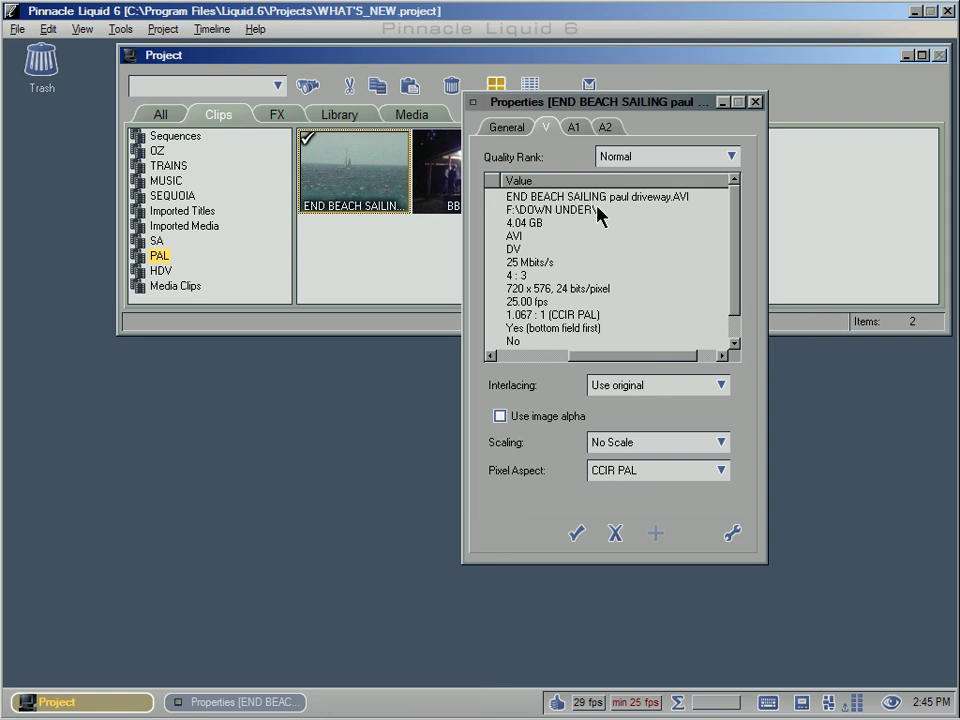
left_click(168, 287)
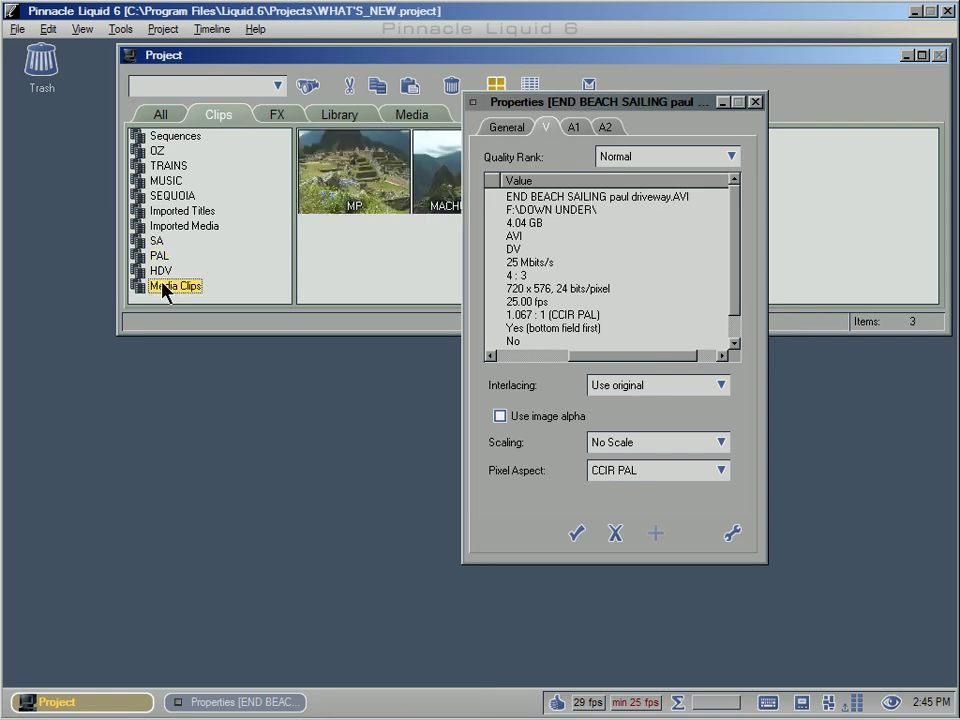
left_click(338, 184)
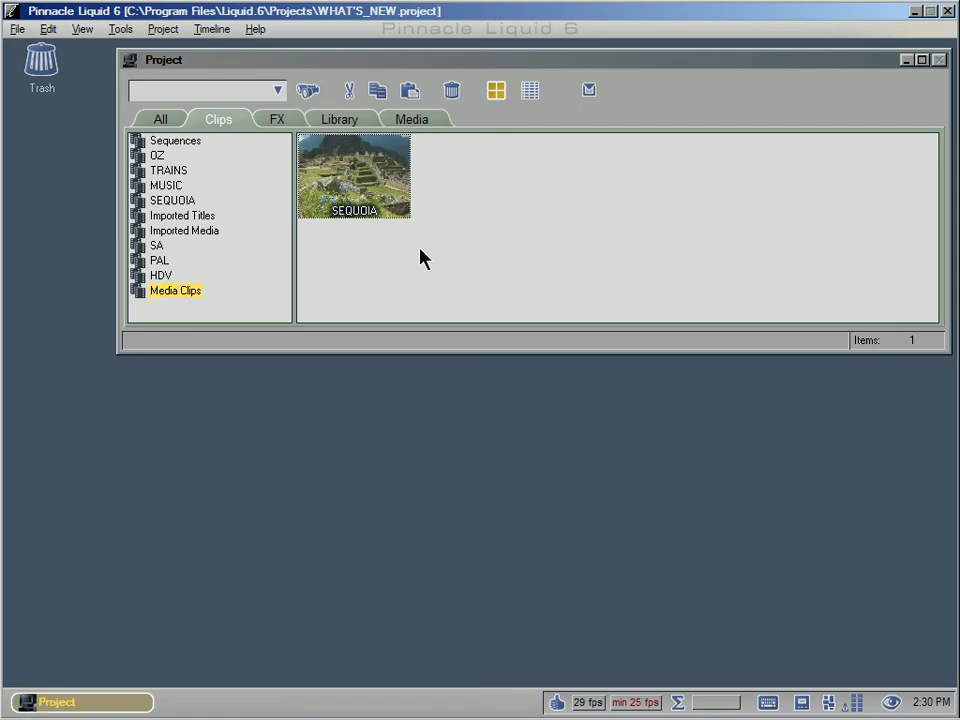
Open SEQUOIA's Properties (720 x 480, 29.97 fps), move them up-right, and preview other frames.
right_click(365, 186)
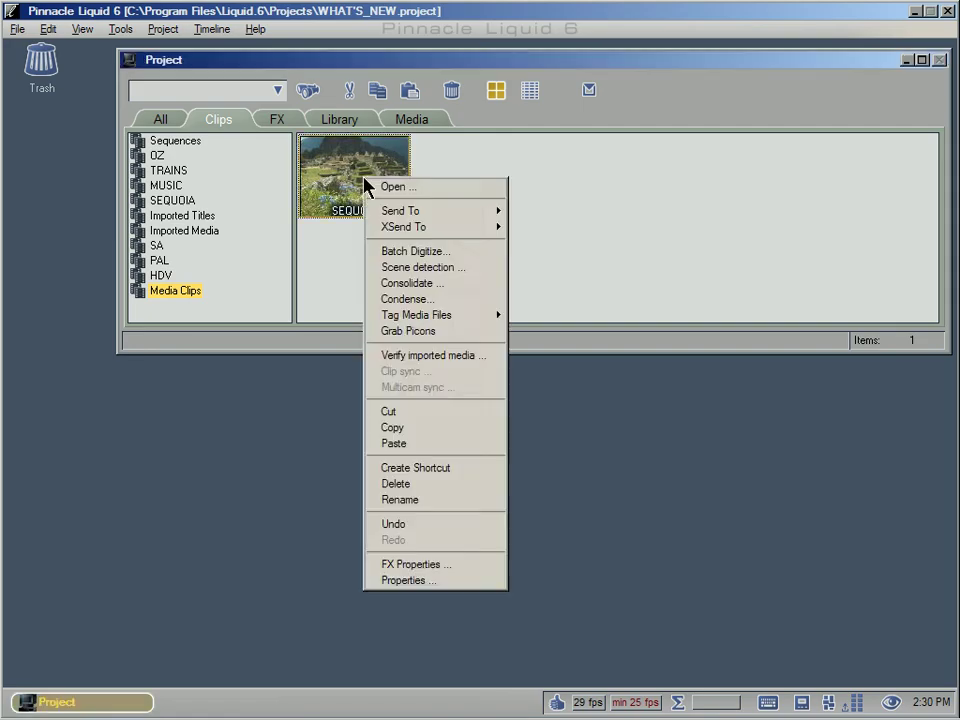
left_click(392, 581)
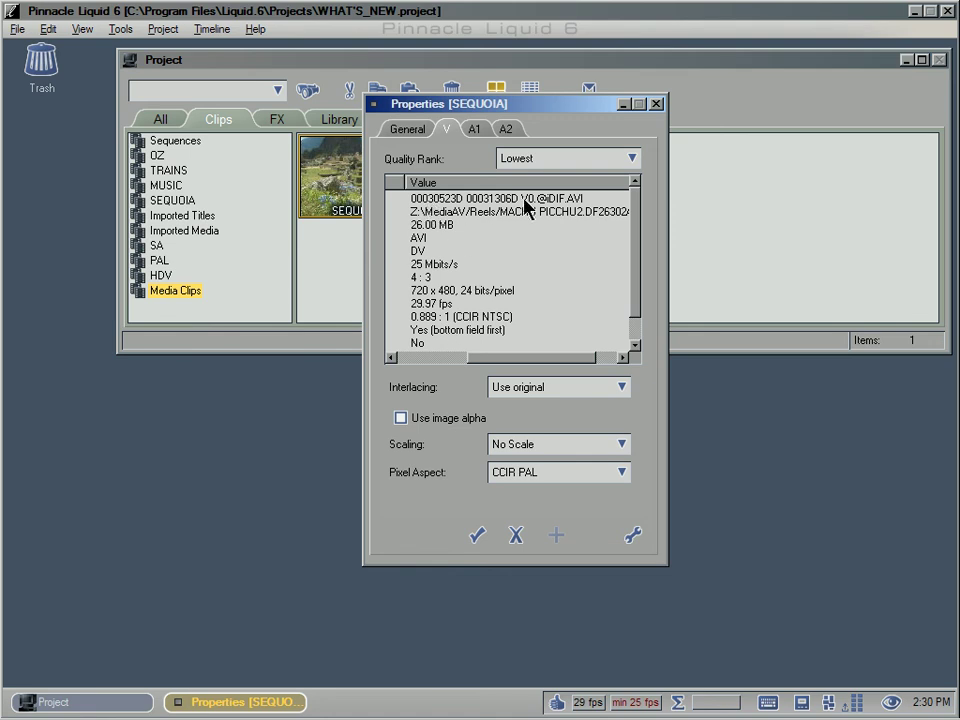
left_click_drag(484, 358, 507, 364)
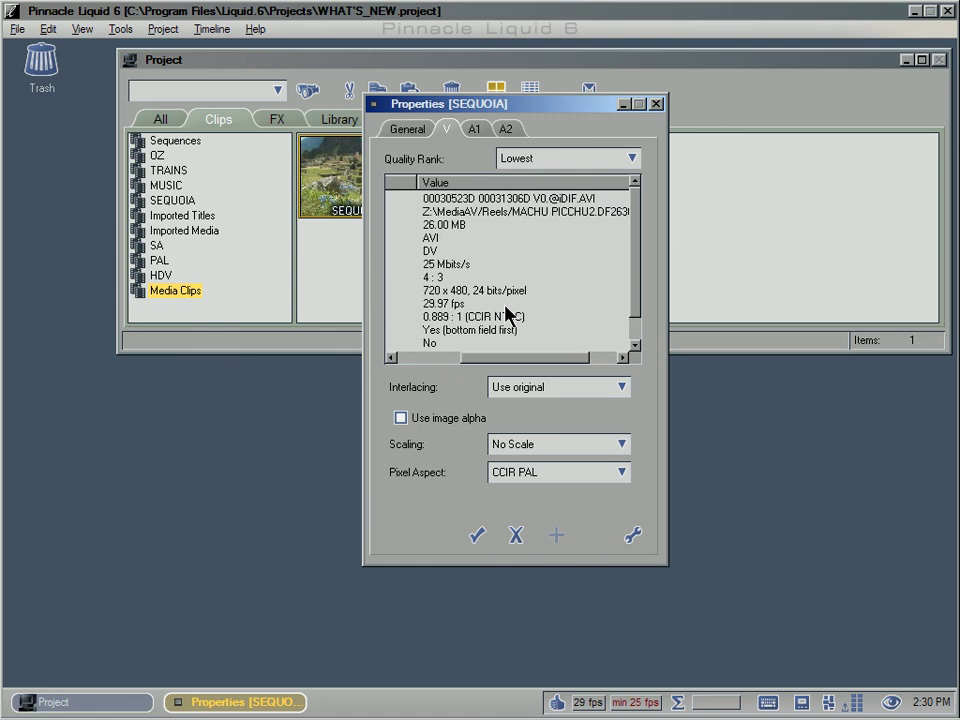
left_click_drag(610, 103, 762, 81)
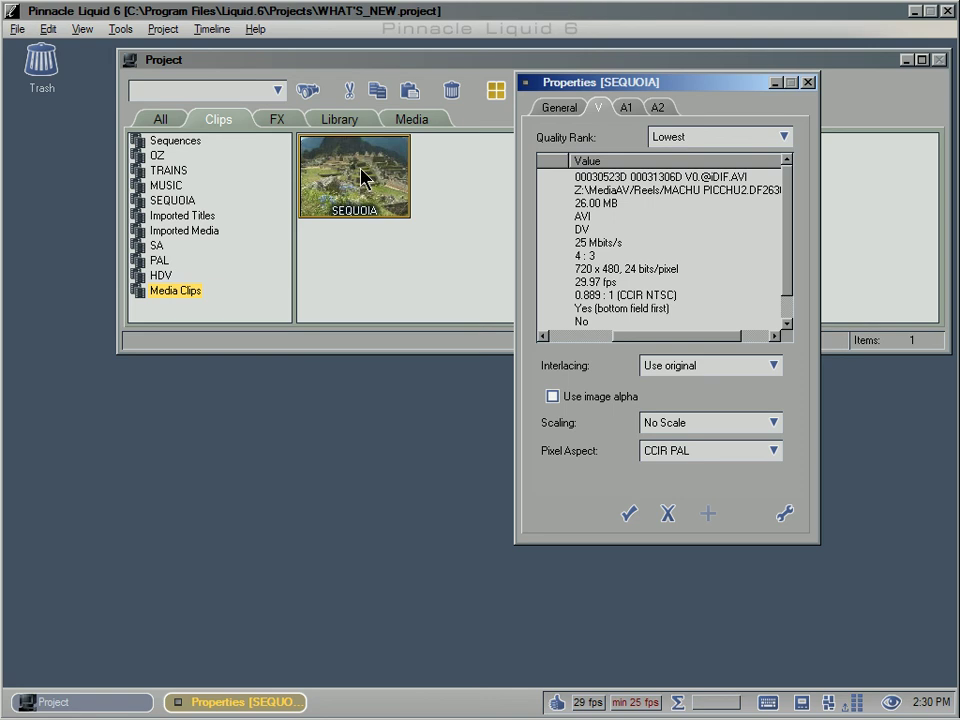
mouse_move(362, 175)
left_mouse_down()
mouse_move(375, 161)
mouse_move(364, 208)
mouse_move(349, 208)
mouse_move(364, 200)
left_mouse_up()
left_click_drag(690, 336, 694, 336)
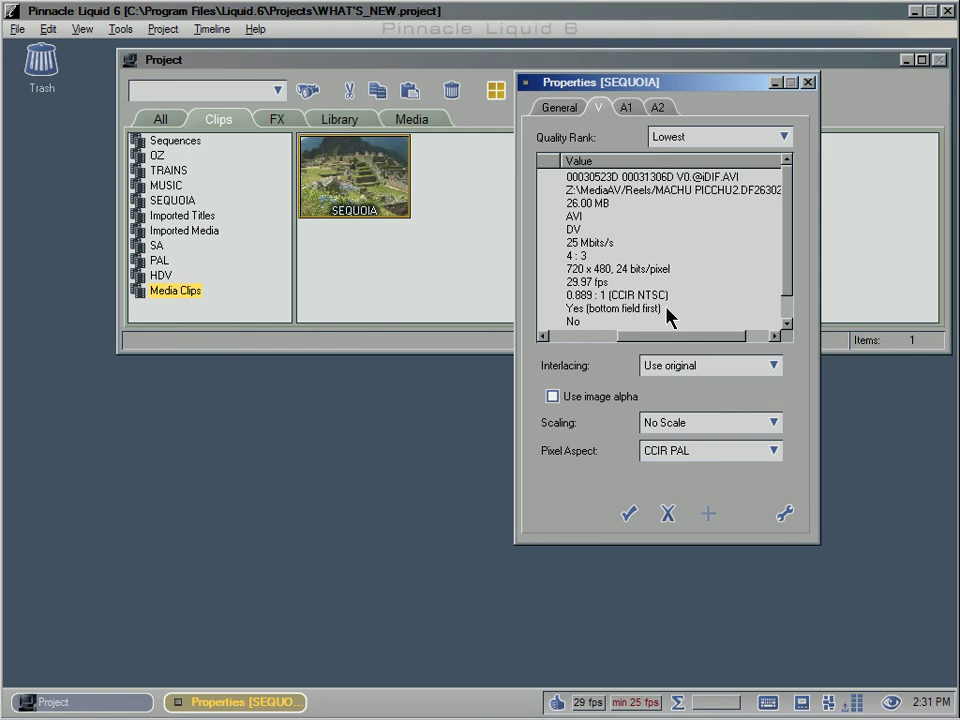
Show SEQUOIA's General details: reel MACHU PICCHU2, Stereo audio, 00:00:07.13 duration.
left_click(559, 108)
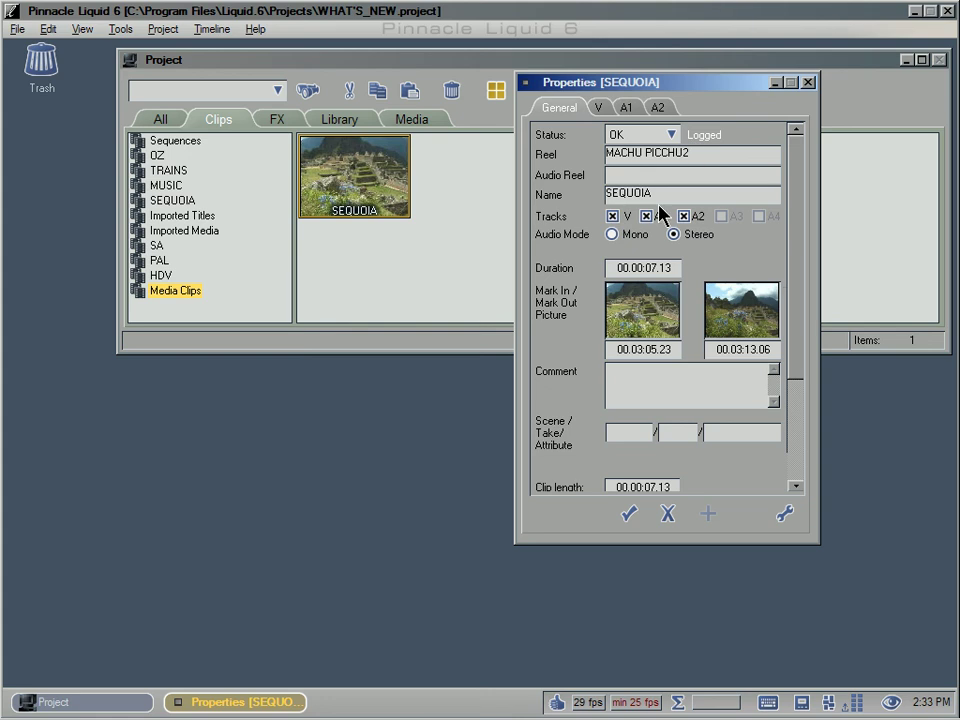
Replace the Name field's SEQUOIA with MP, then return to the clip's video details.
left_click_drag(655, 194, 606, 196)
key("BackSpace")
type("MP")
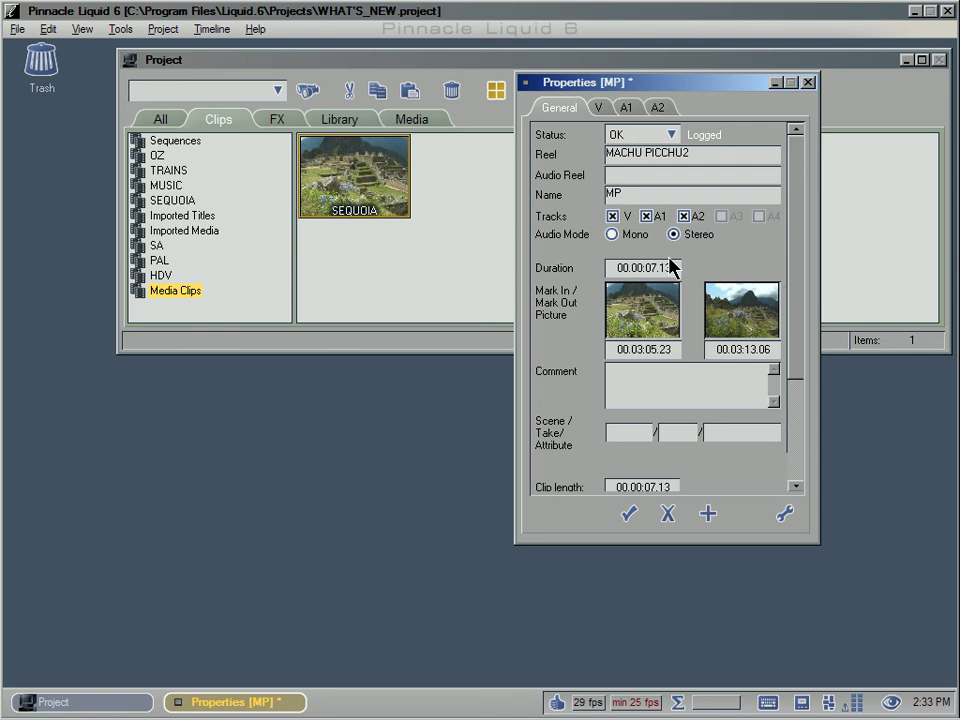
left_click(600, 109)
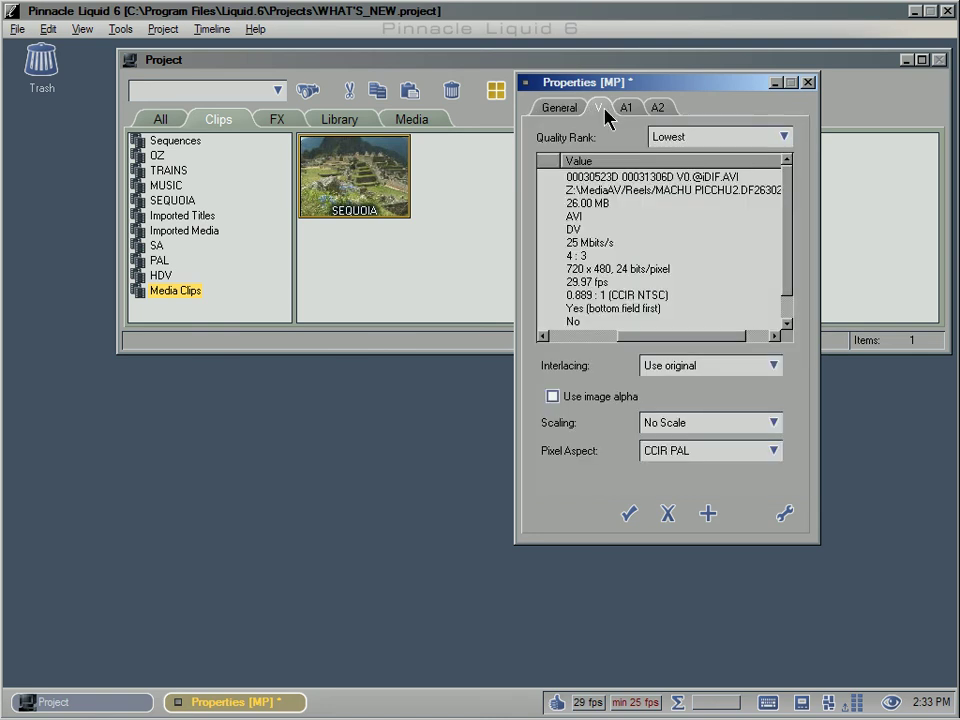